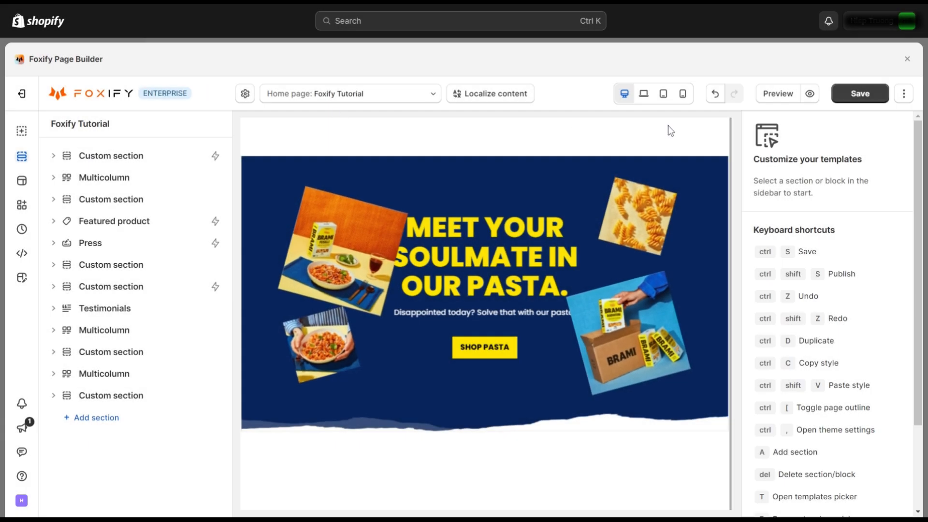
Step: Preview the pasta homepage at laptop, tablet and mobile widths, scrolling through the mobile layout
{"action": "left_click", "coordinate": [645, 97]}
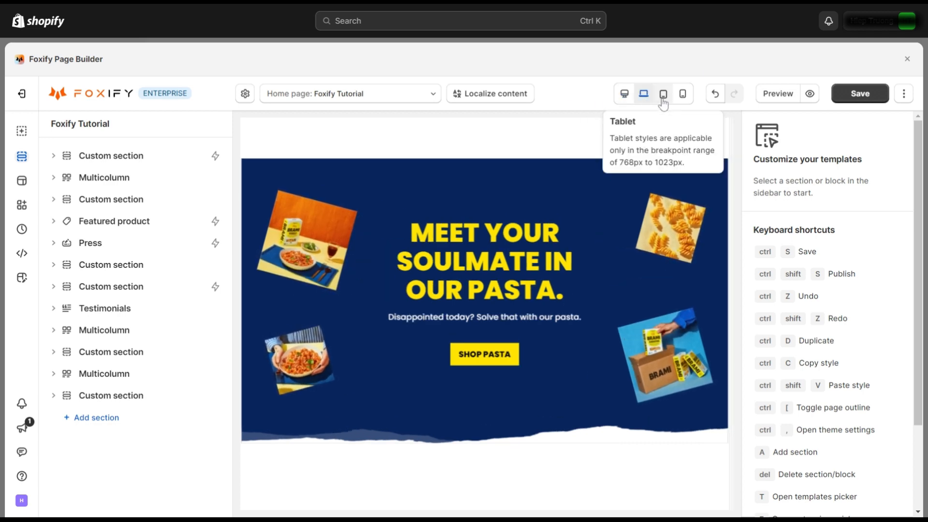
{"action": "left_click", "coordinate": [664, 102]}
{"action": "left_click", "coordinate": [683, 101]}
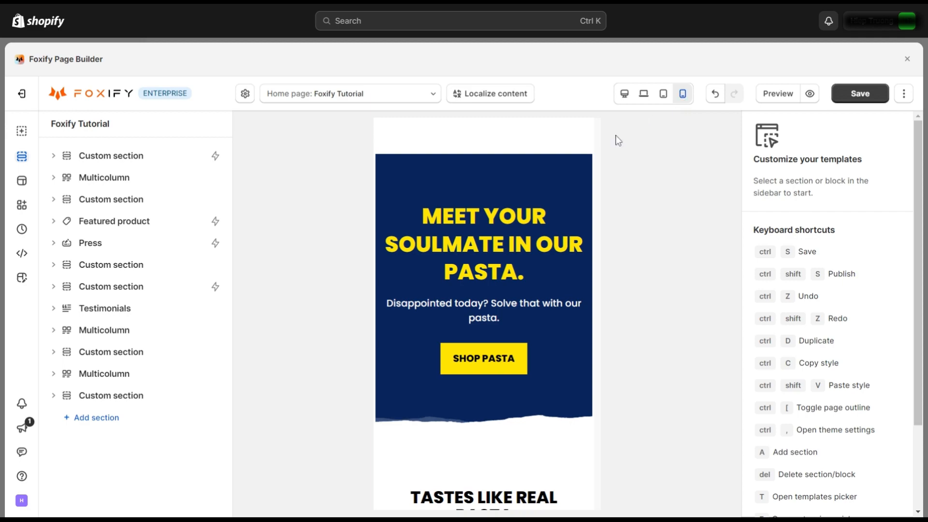
{"action": "scroll", "coordinate": [529, 285], "scroll_direction": "down", "scroll_amount": 15}
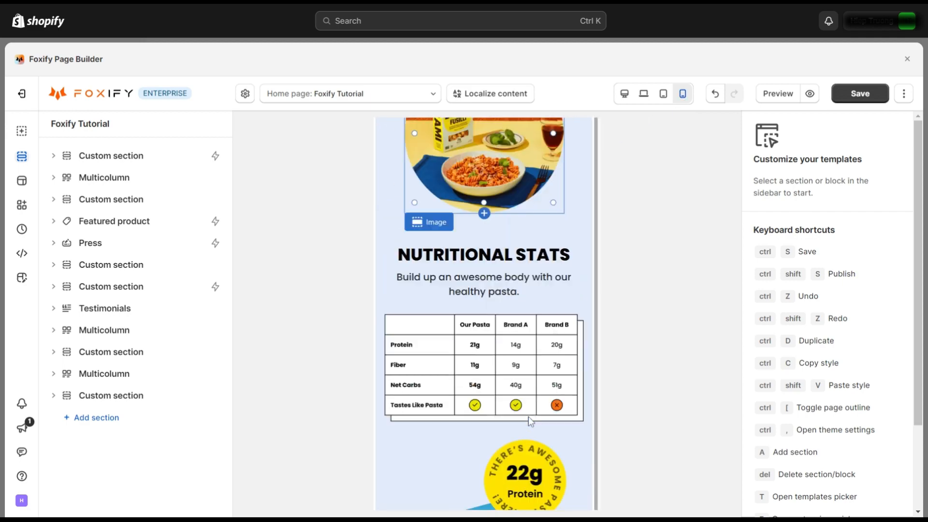
{"action": "scroll", "coordinate": [529, 419], "scroll_direction": "down", "scroll_amount": 20}
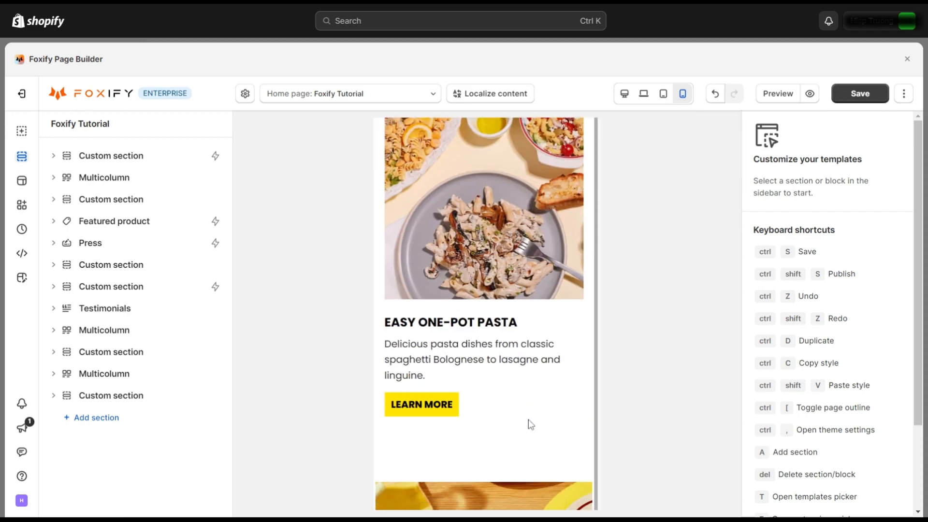
{"action": "scroll", "coordinate": [530, 427], "scroll_direction": "down", "scroll_amount": 15}
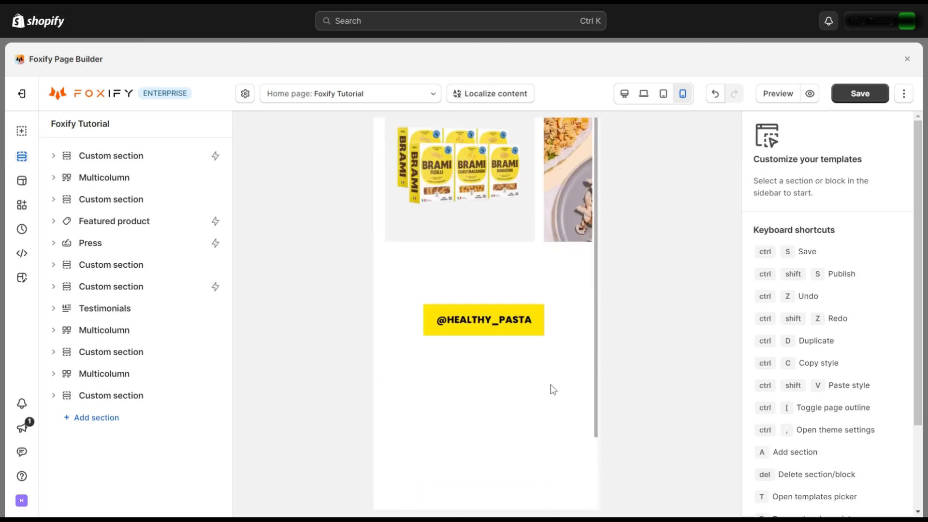
Step: Return to desktop width and scroll through the hero, pasta-variety and nutrition sections
{"action": "left_click", "coordinate": [625, 94]}
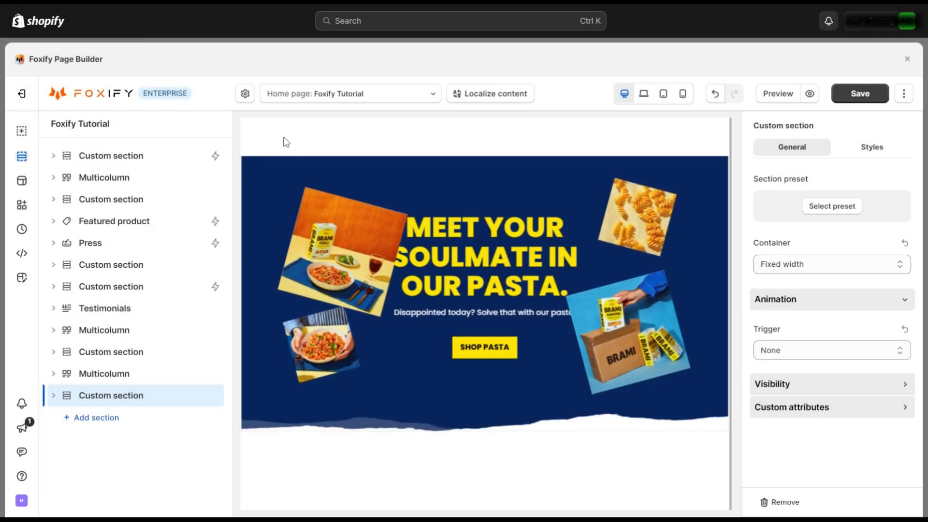
{"action": "scroll", "coordinate": [460, 246], "scroll_direction": "down", "scroll_amount": 5}
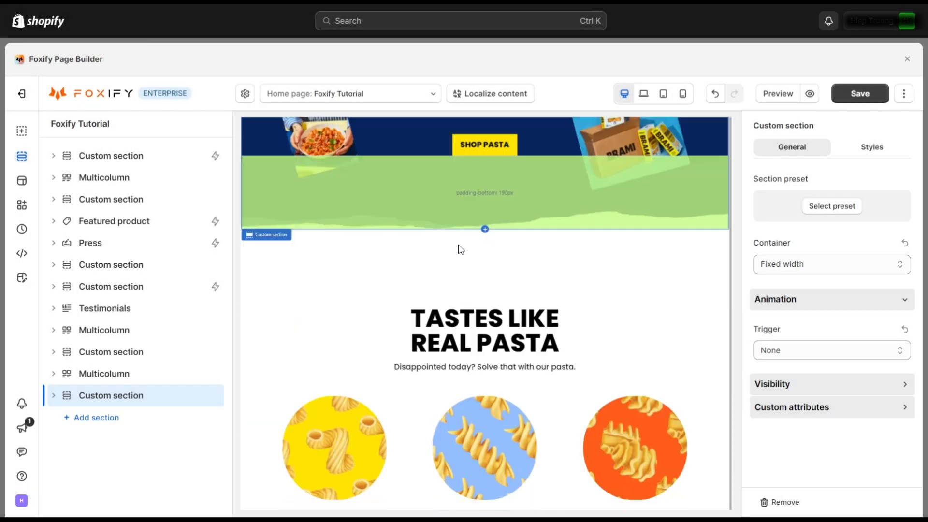
{"action": "scroll", "coordinate": [527, 330], "scroll_direction": "down", "scroll_amount": 6}
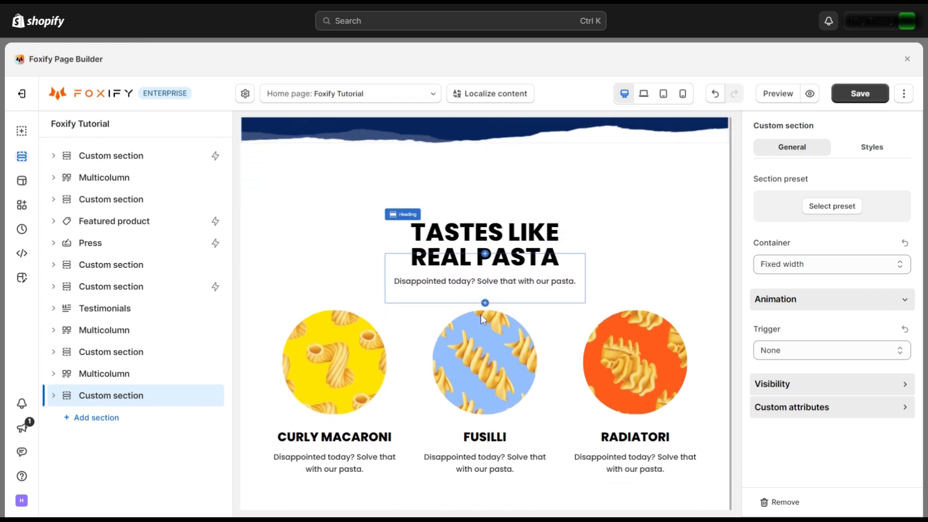
{"action": "scroll", "coordinate": [527, 330], "scroll_direction": "down", "scroll_amount": 10}
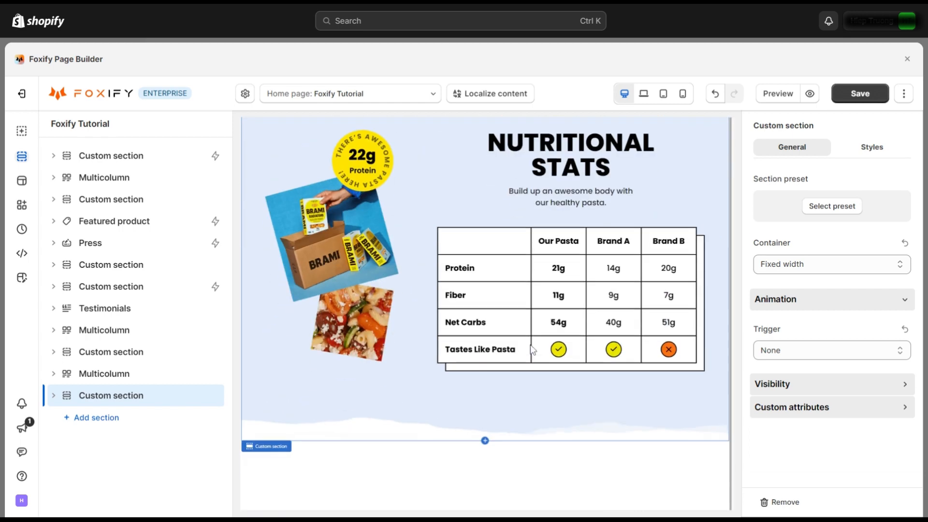
{"action": "scroll", "coordinate": [538, 343], "scroll_direction": "up", "scroll_amount": 10}
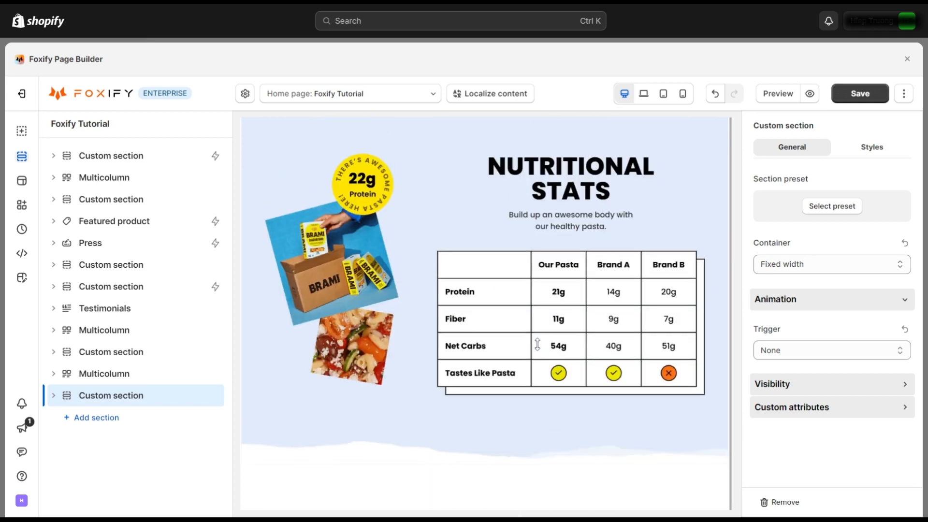
{"action": "scroll", "coordinate": [538, 344], "scroll_direction": "up", "scroll_amount": 10}
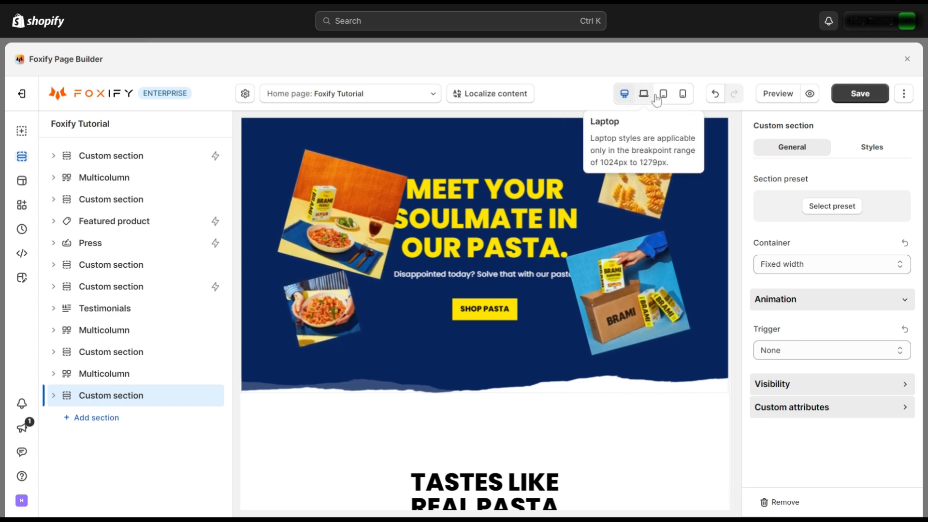
Step: At mobile width, select the hero section's Grid and show its Styles settings
{"action": "left_click", "coordinate": [683, 97]}
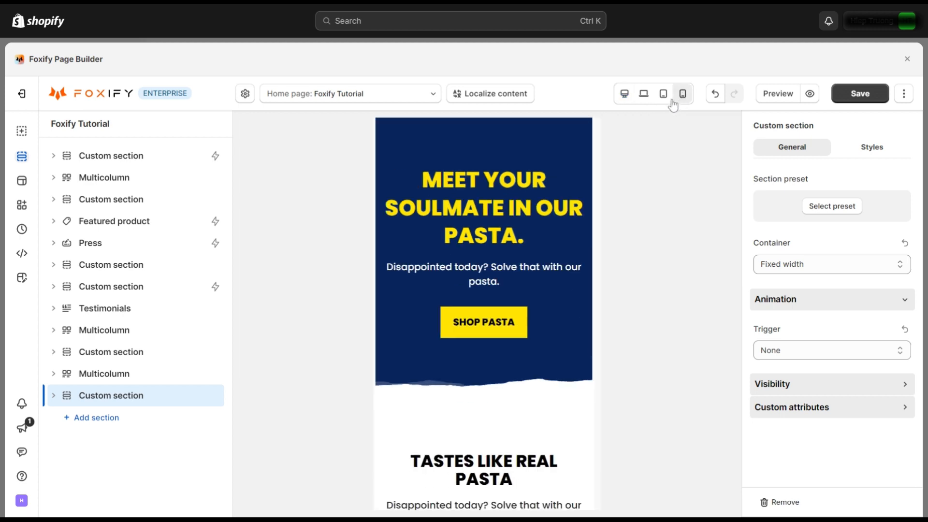
{"action": "left_click", "coordinate": [137, 159]}
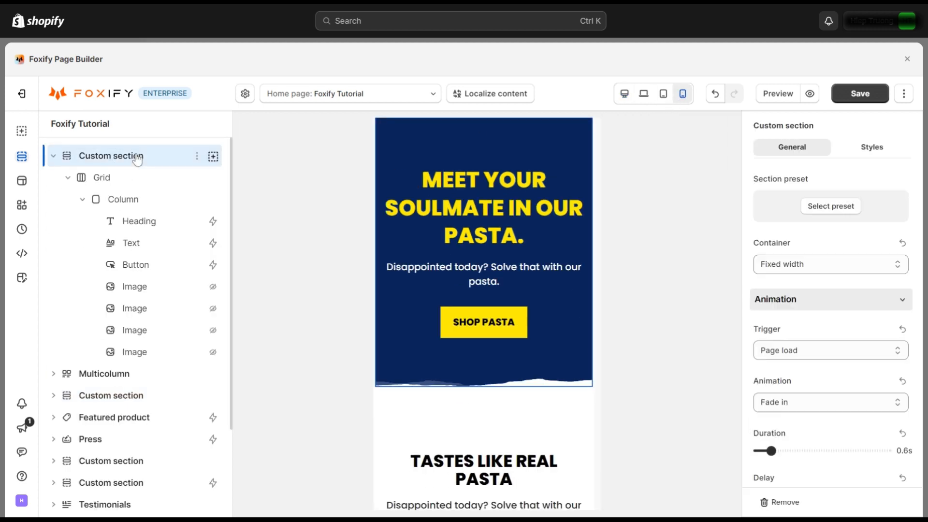
{"action": "left_click", "coordinate": [133, 184]}
{"action": "scroll", "coordinate": [774, 211], "scroll_direction": "down", "scroll_amount": 5}
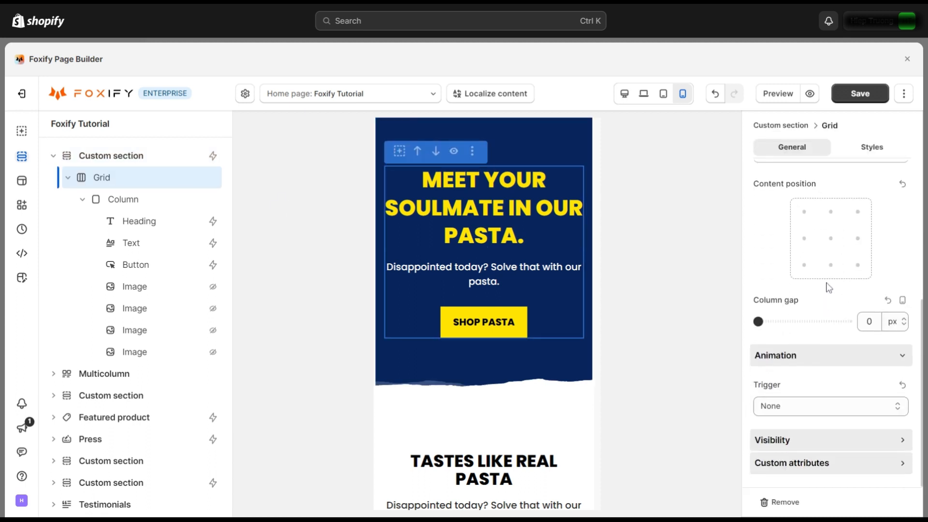
{"action": "left_click", "coordinate": [875, 155]}
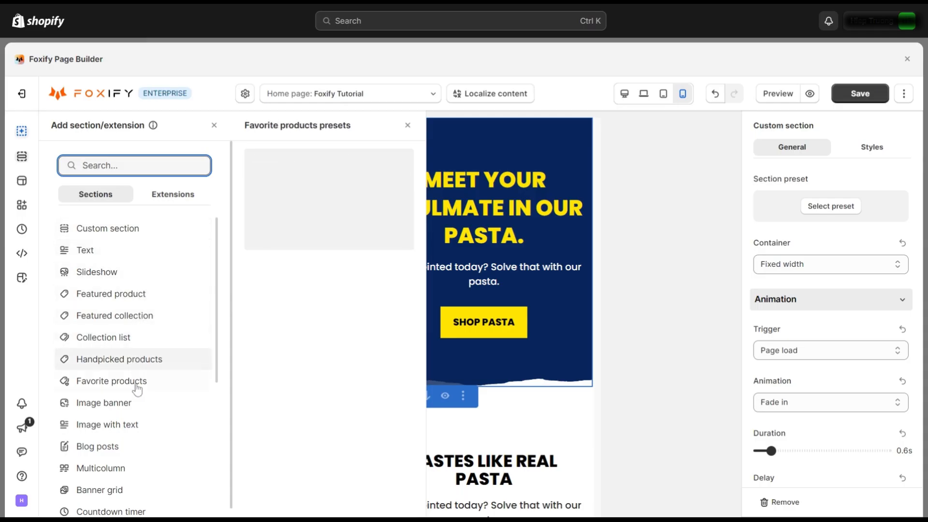
Step: Add an Image banner section using its Summer style preset
{"action": "mouse_move", "coordinate": [141, 405]}
{"action": "left_click", "coordinate": [334, 231]}
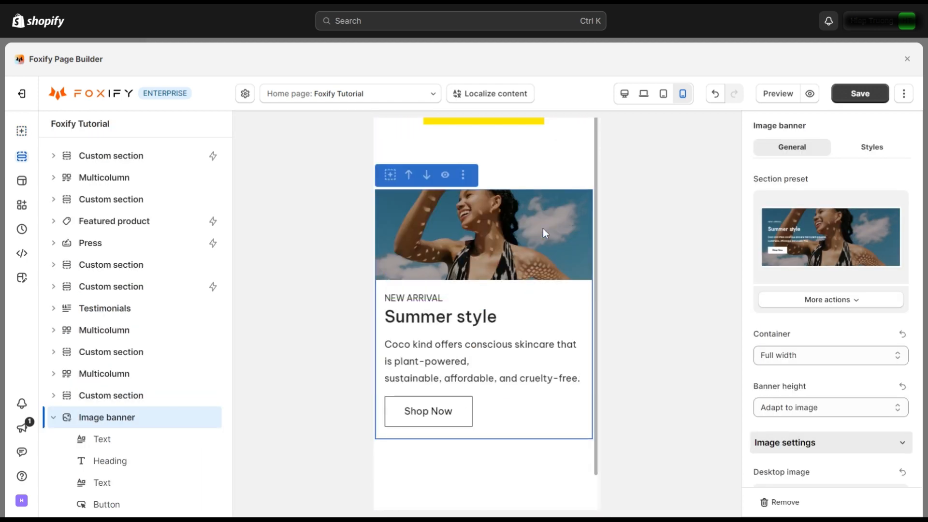
{"action": "scroll", "coordinate": [841, 286], "scroll_direction": "down", "scroll_amount": 14}
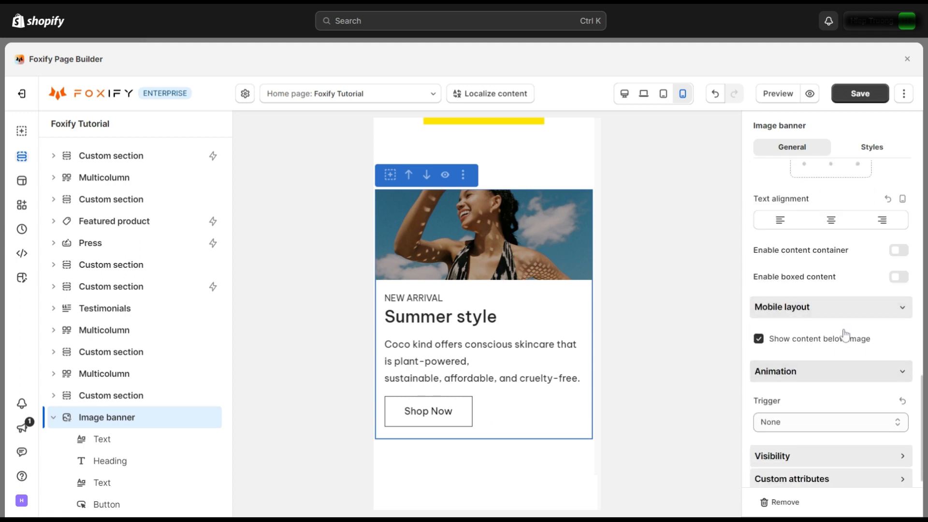
Step: Keep the banner's mobile content below the image, toggling Show content below image off and on twice
{"action": "left_click", "coordinate": [760, 342]}
{"action": "left_click", "coordinate": [759, 342]}
{"action": "left_click", "coordinate": [760, 343]}
{"action": "left_click", "coordinate": [759, 342]}
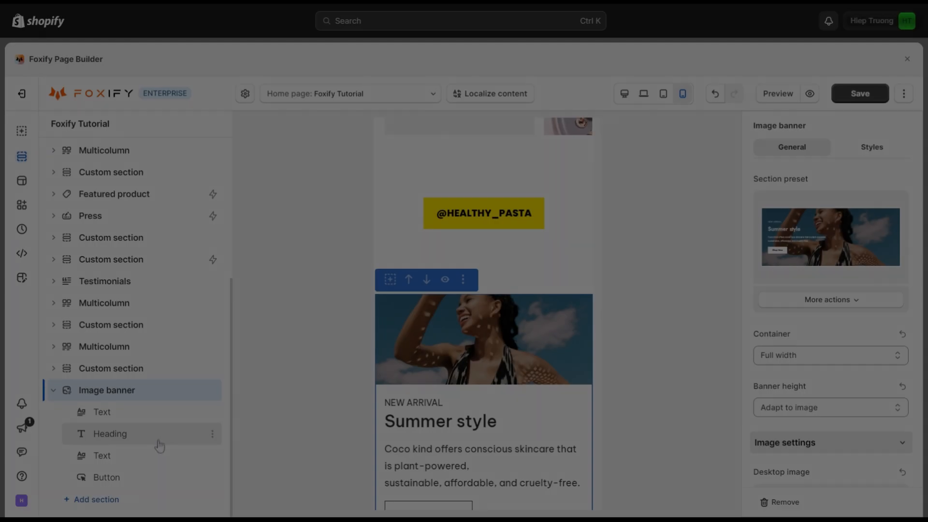
{"action": "right_click", "coordinate": [212, 393]}
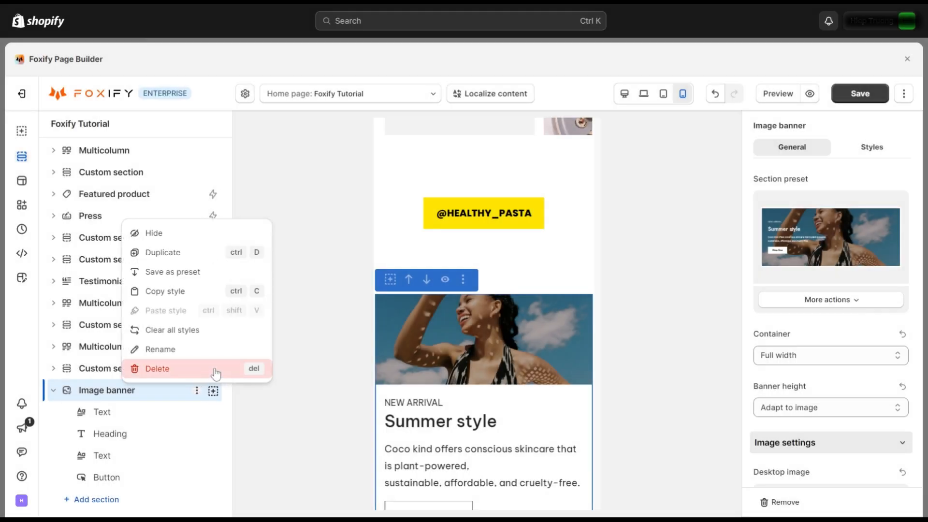
Step: Delete the Image banner and add a custom section with two equal columns
{"action": "left_click", "coordinate": [216, 374]}
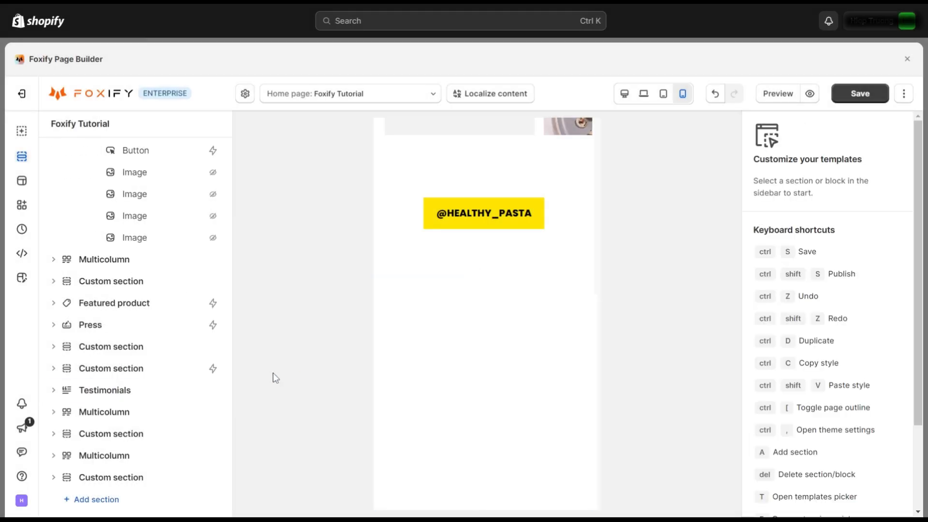
{"action": "left_click", "coordinate": [103, 500]}
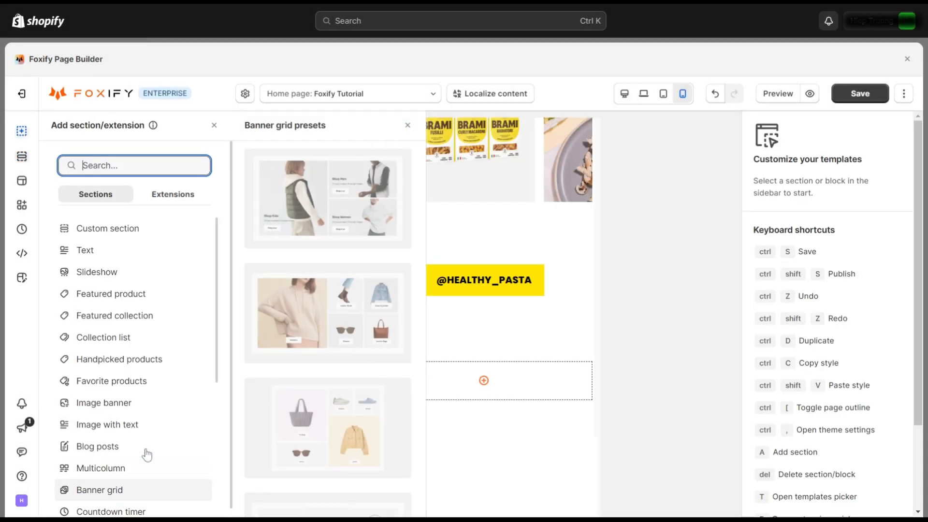
{"action": "mouse_move", "coordinate": [145, 232]}
{"action": "scroll", "coordinate": [323, 338], "scroll_direction": "down", "scroll_amount": 5}
{"action": "scroll", "coordinate": [323, 339], "scroll_direction": "down", "scroll_amount": 5}
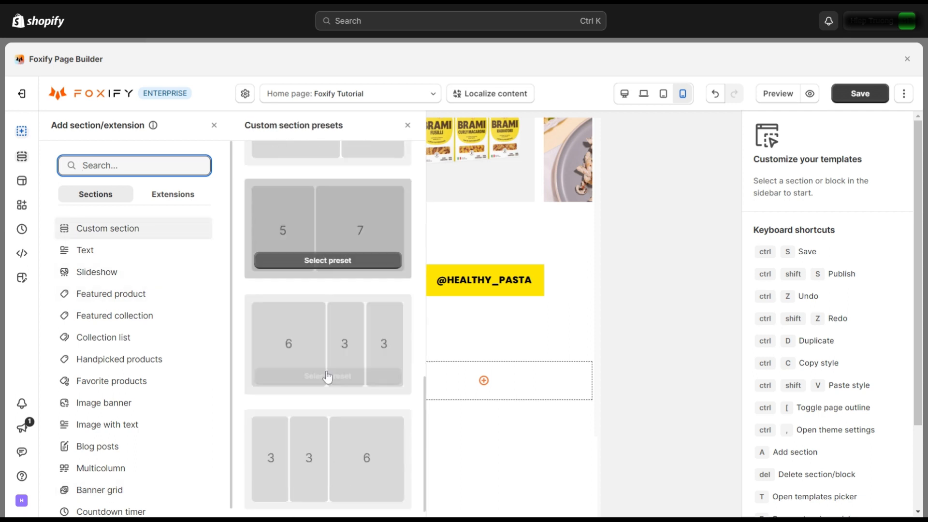
{"action": "scroll", "coordinate": [359, 343], "scroll_direction": "up", "scroll_amount": 10}
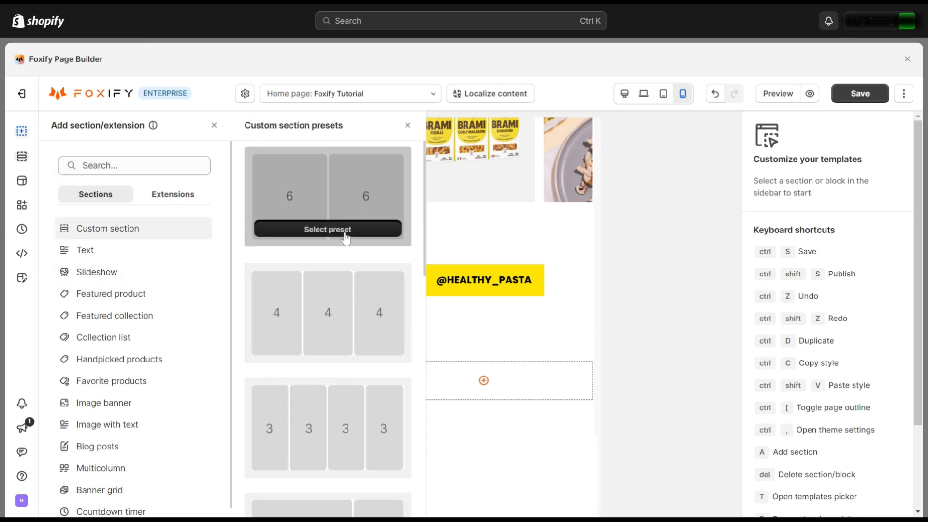
{"action": "left_click", "coordinate": [346, 238]}
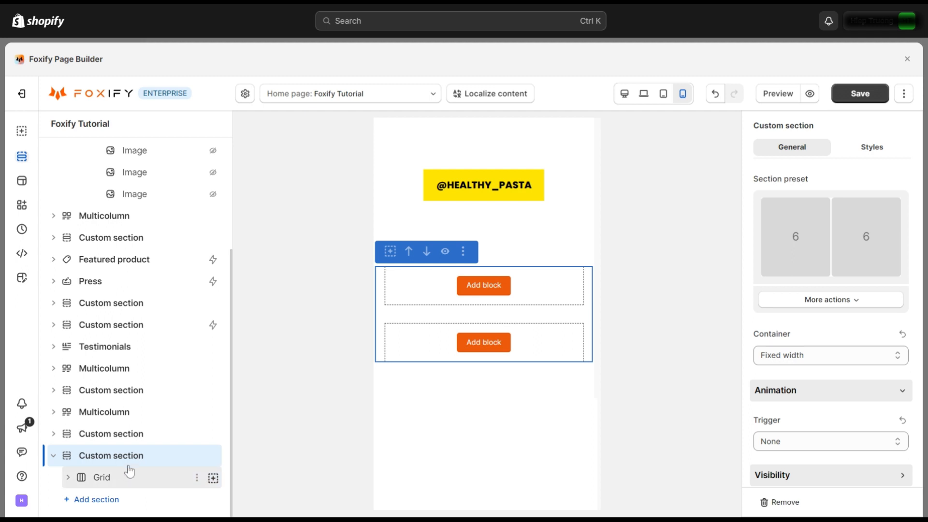
Step: Add a second grid to the custom section and a third column to the first grid
{"action": "left_click", "coordinate": [213, 456]}
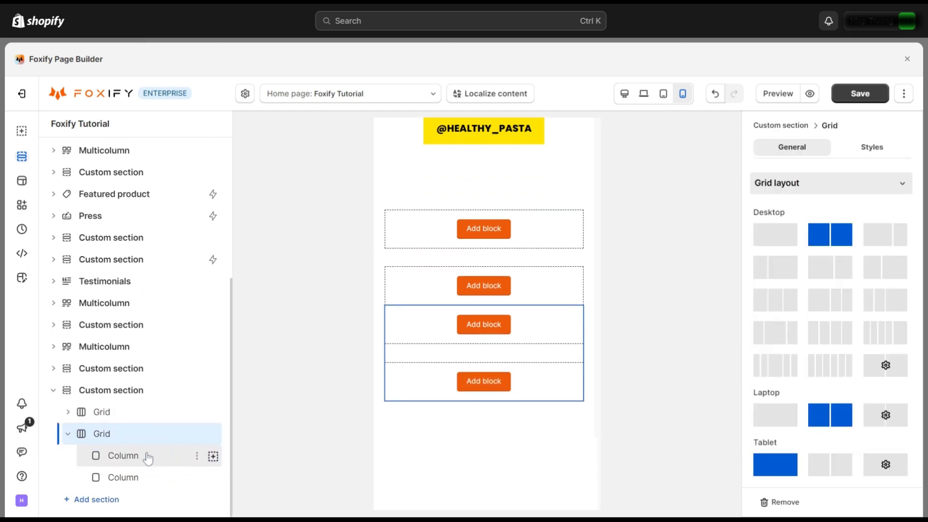
{"action": "left_click", "coordinate": [68, 413]}
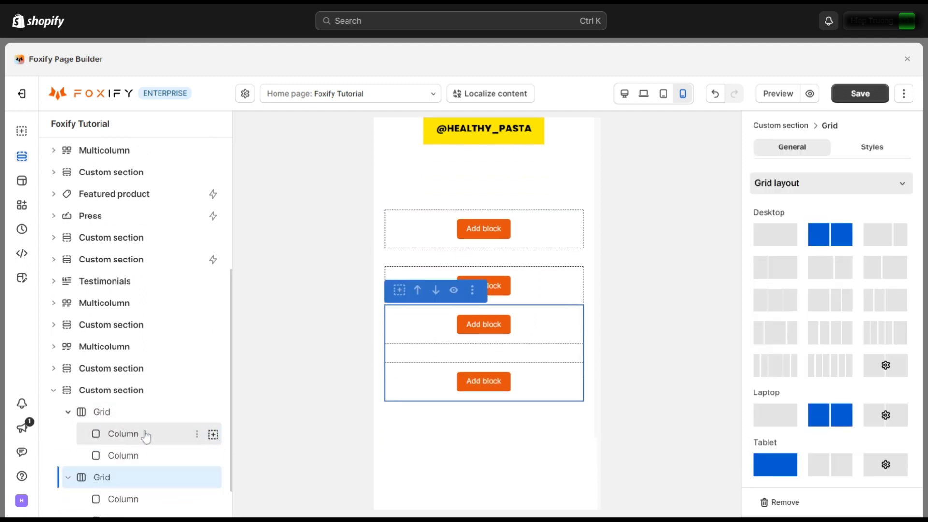
{"action": "left_click", "coordinate": [149, 413]}
{"action": "scroll", "coordinate": [781, 251], "scroll_direction": "down", "scroll_amount": 3}
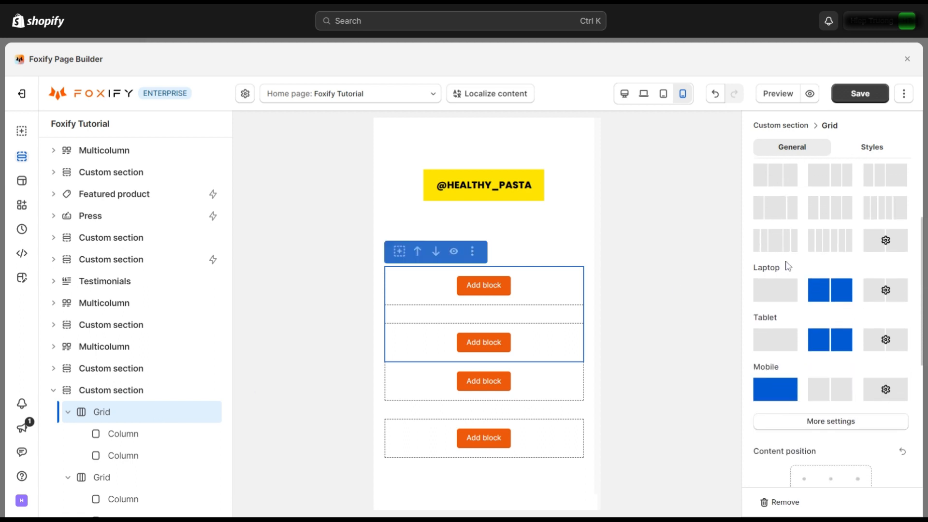
{"action": "scroll", "coordinate": [817, 377], "scroll_direction": "down", "scroll_amount": 4}
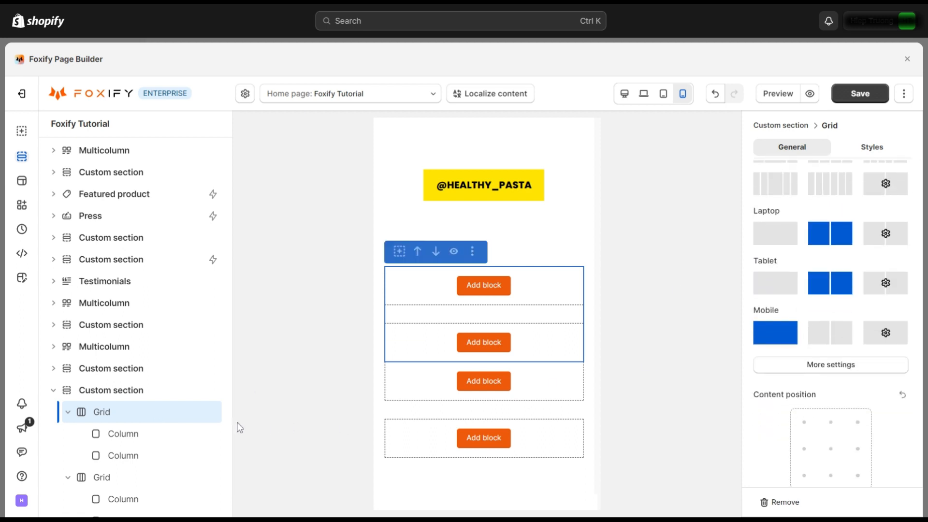
{"action": "left_click", "coordinate": [213, 414]}
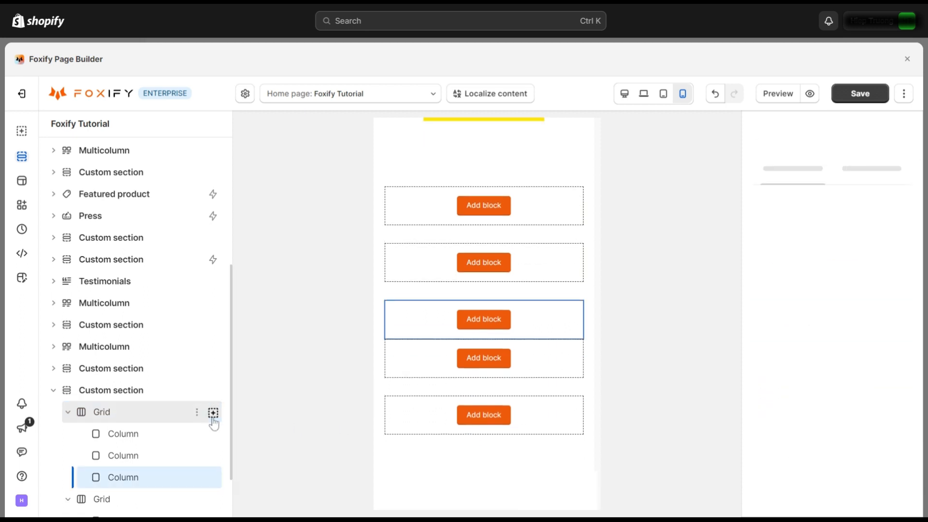
Step: Browse the blocks available for the column and close the list without adding any
{"action": "left_click", "coordinate": [214, 436]}
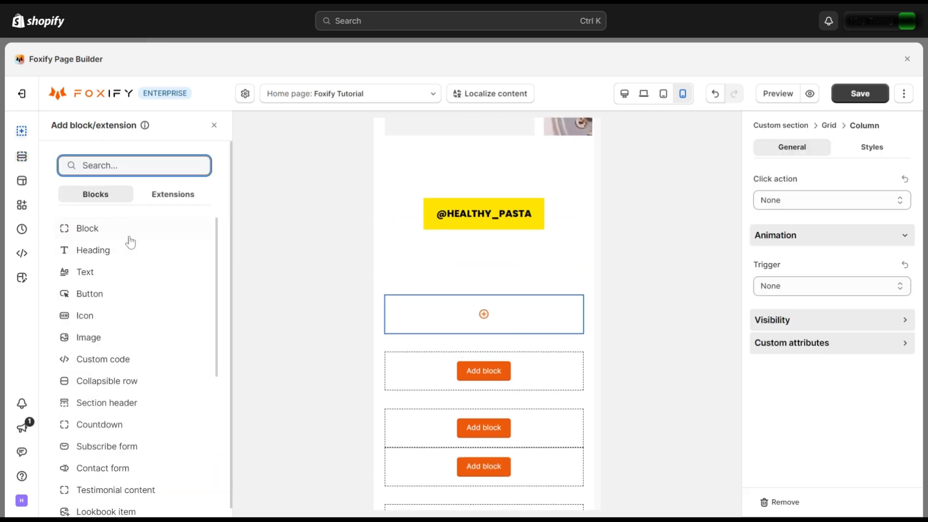
{"action": "scroll", "coordinate": [156, 353], "scroll_direction": "down", "scroll_amount": 5}
{"action": "scroll", "coordinate": [174, 353], "scroll_direction": "up", "scroll_amount": 6}
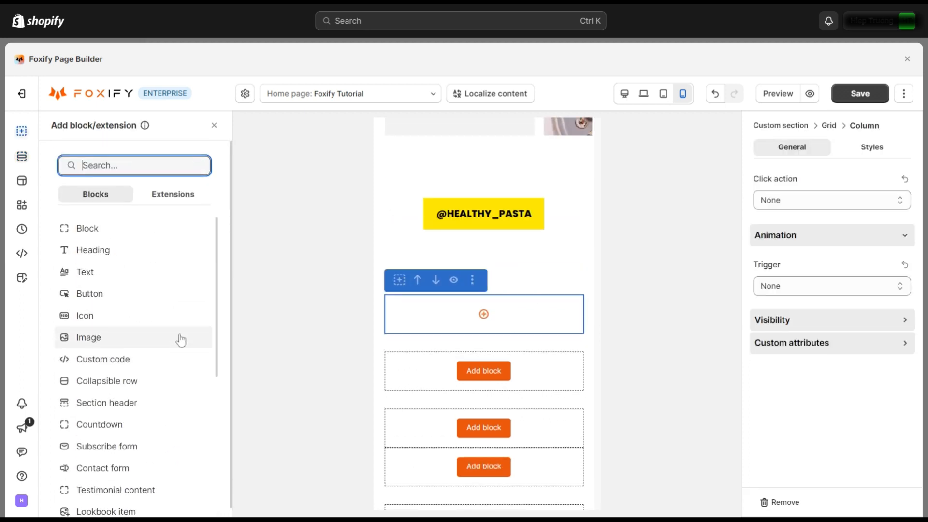
{"action": "left_click", "coordinate": [214, 125]}
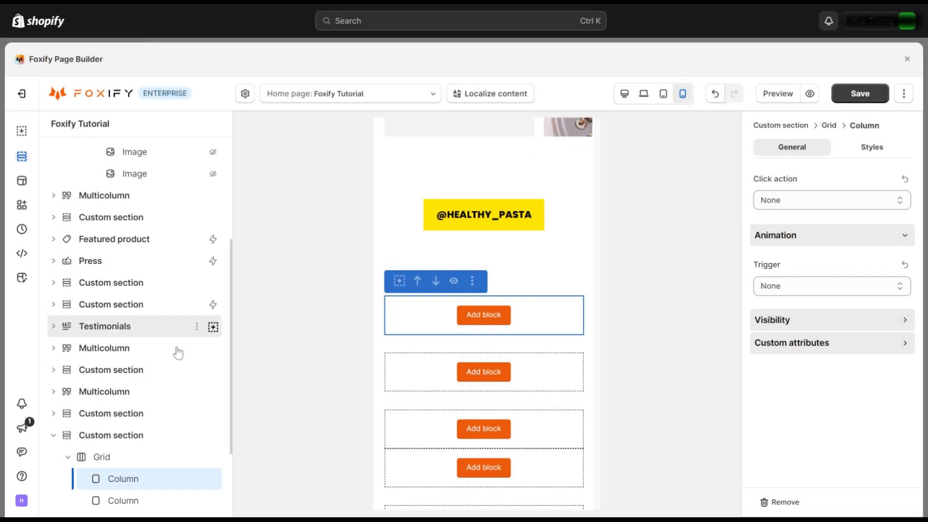
Step: Delete the custom section along with its grids and columns
{"action": "scroll", "coordinate": [176, 352], "scroll_direction": "down", "scroll_amount": 5}
{"action": "left_click", "coordinate": [196, 325]}
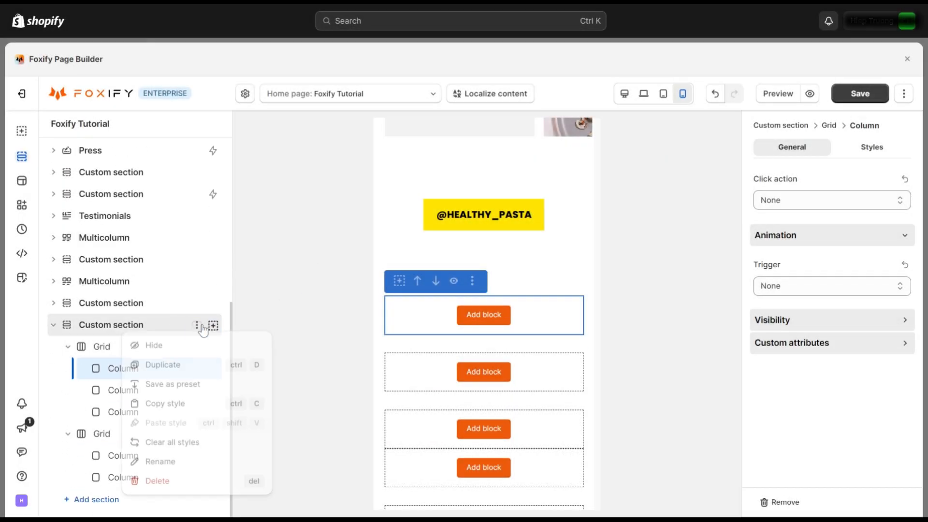
{"action": "left_click", "coordinate": [181, 483]}
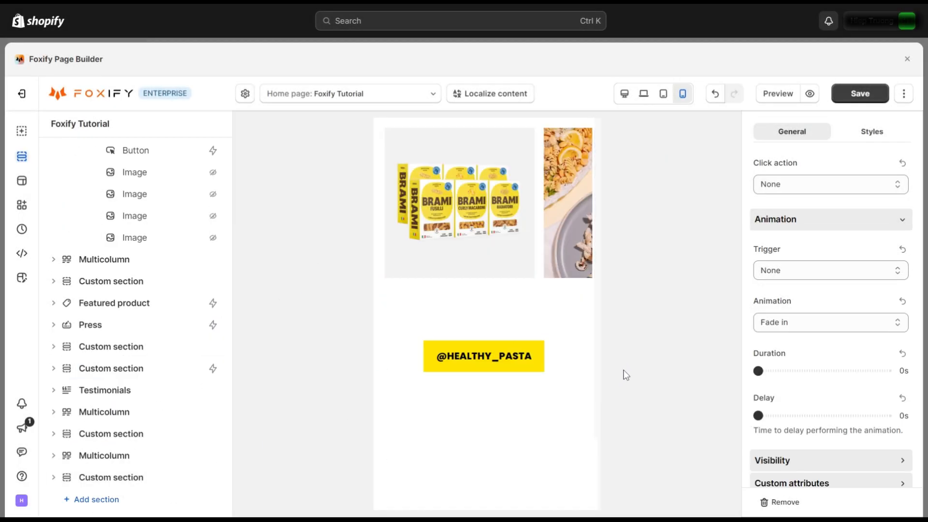
{"action": "scroll", "coordinate": [558, 410], "scroll_direction": "up", "scroll_amount": 5}
Step: Scroll up to the 'Meet your soulmate' hero, check tablet width, then return to desktop and scroll down
{"action": "scroll", "coordinate": [580, 374], "scroll_direction": "up", "scroll_amount": 20}
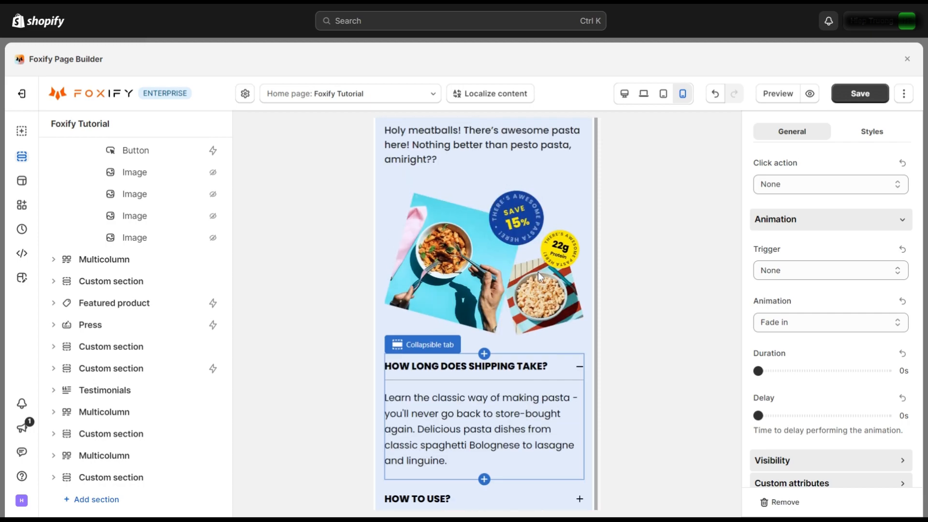
{"action": "scroll", "coordinate": [484, 314], "scroll_direction": "up", "scroll_amount": 20}
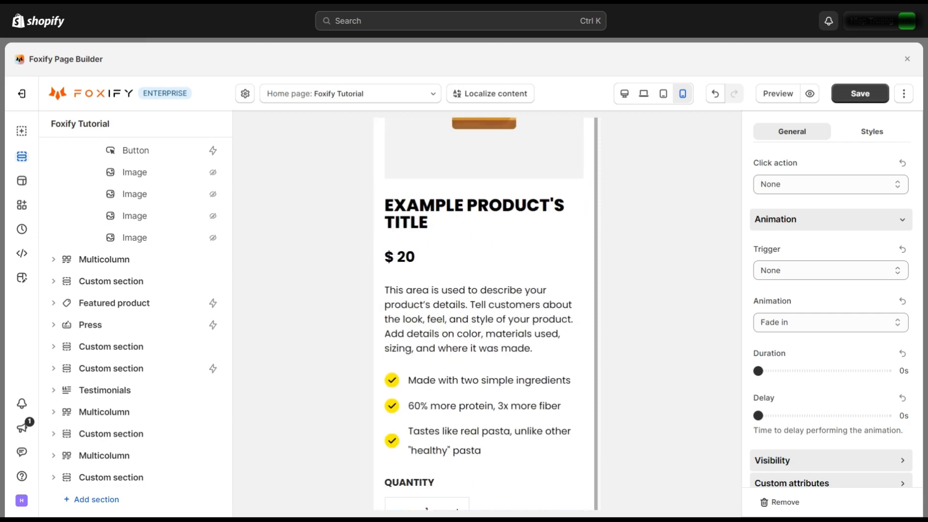
{"action": "left_click", "coordinate": [663, 93]}
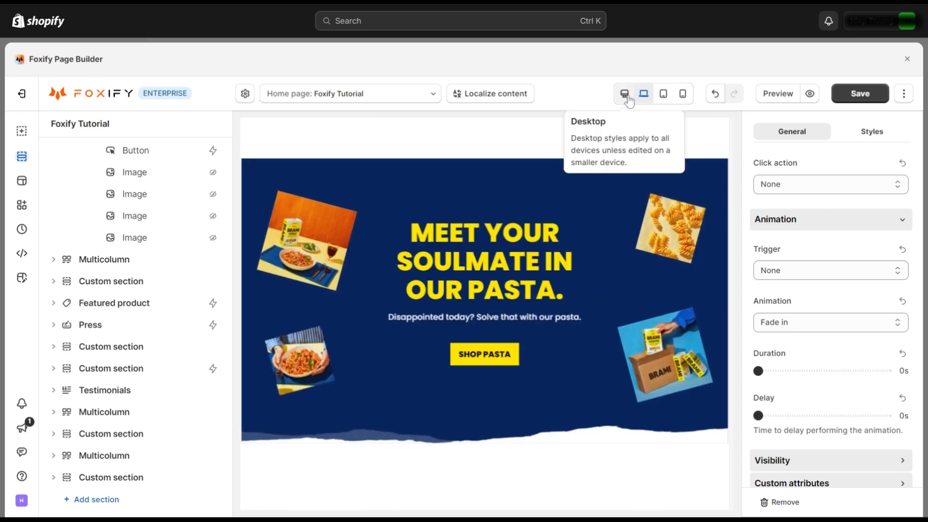
{"action": "left_click", "coordinate": [625, 94]}
{"action": "scroll", "coordinate": [602, 227], "scroll_direction": "down", "scroll_amount": 15}
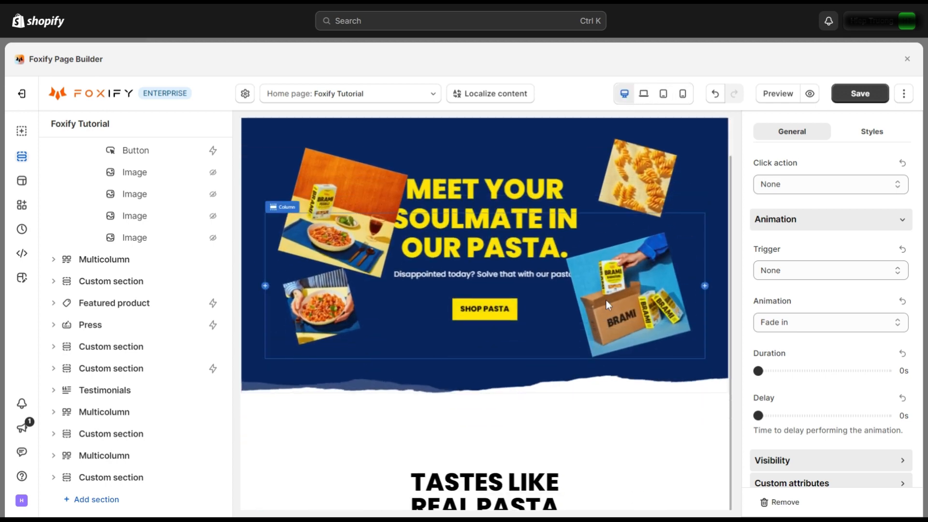
{"action": "scroll", "coordinate": [617, 357], "scroll_direction": "down", "scroll_amount": 15}
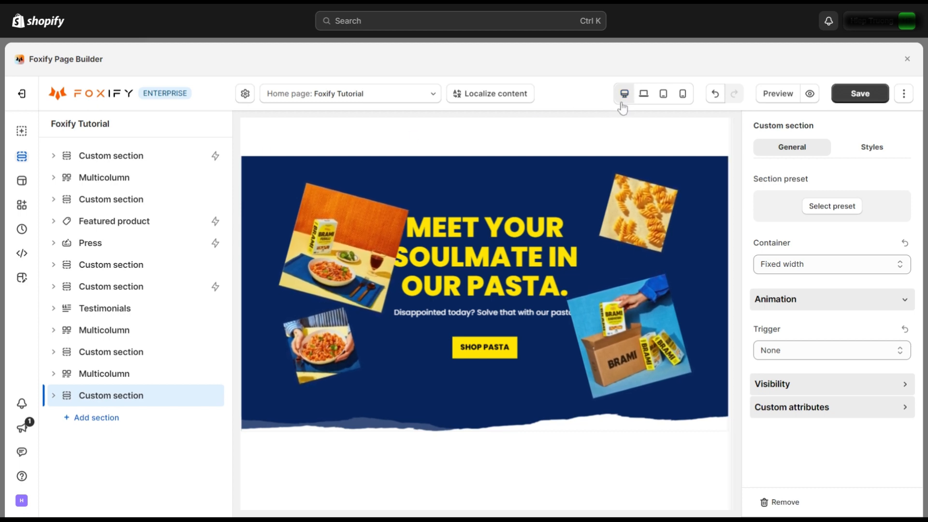
Step: At mobile width, expand the hero section's Visibility and toggle mobile visibility off and back on
{"action": "left_click", "coordinate": [682, 97]}
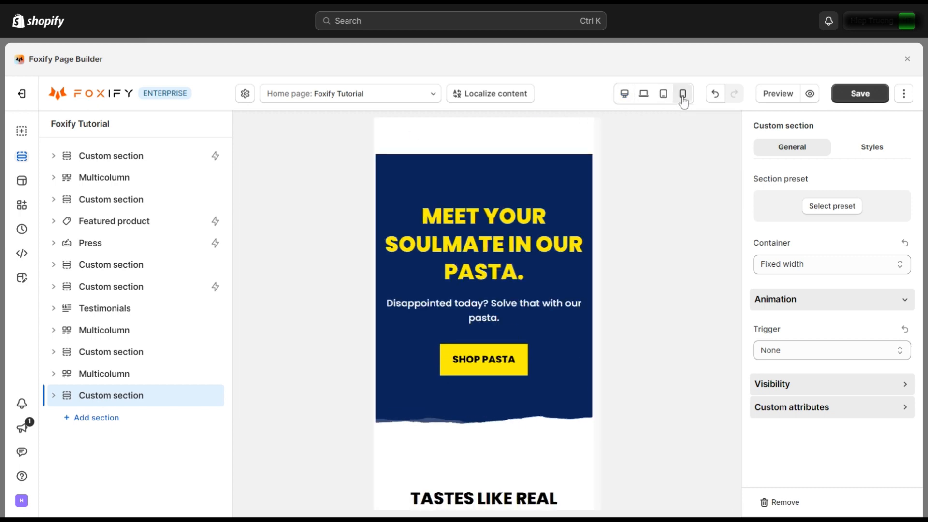
{"action": "left_click", "coordinate": [138, 157]}
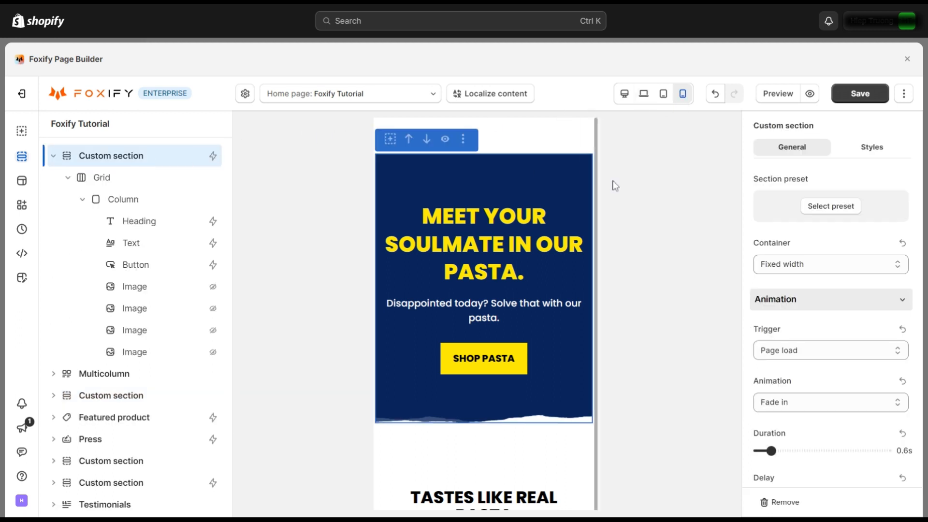
{"action": "scroll", "coordinate": [869, 225], "scroll_direction": "down", "scroll_amount": 3}
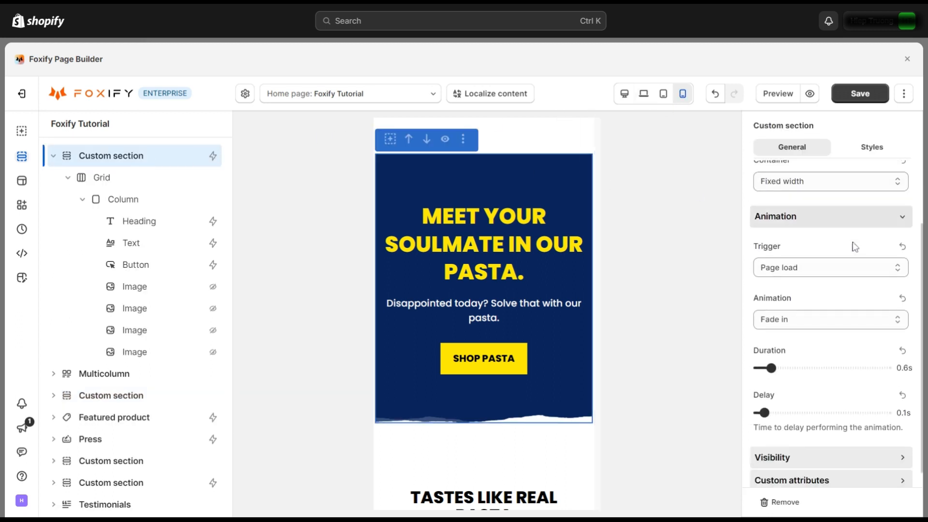
{"action": "left_click", "coordinate": [867, 449]}
{"action": "scroll", "coordinate": [868, 402], "scroll_direction": "down", "scroll_amount": 3}
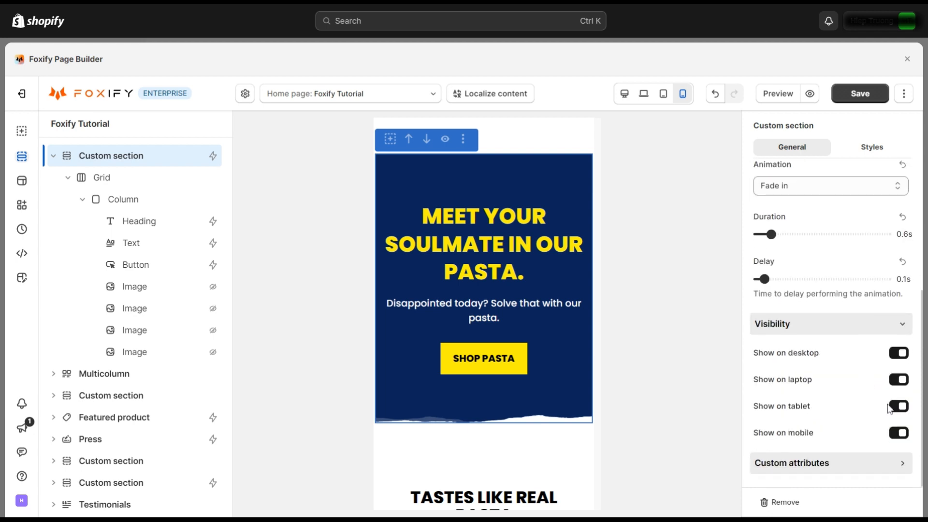
{"action": "left_click", "coordinate": [902, 435]}
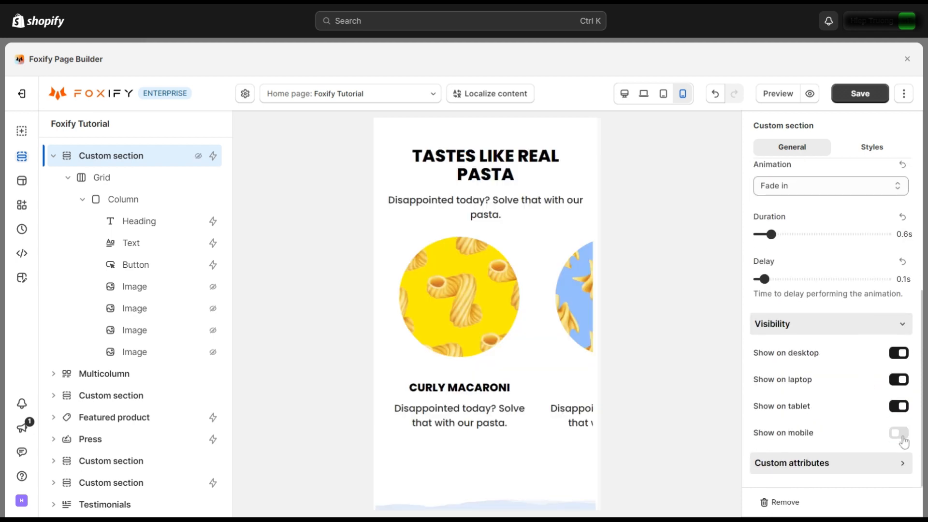
{"action": "left_click", "coordinate": [899, 433]}
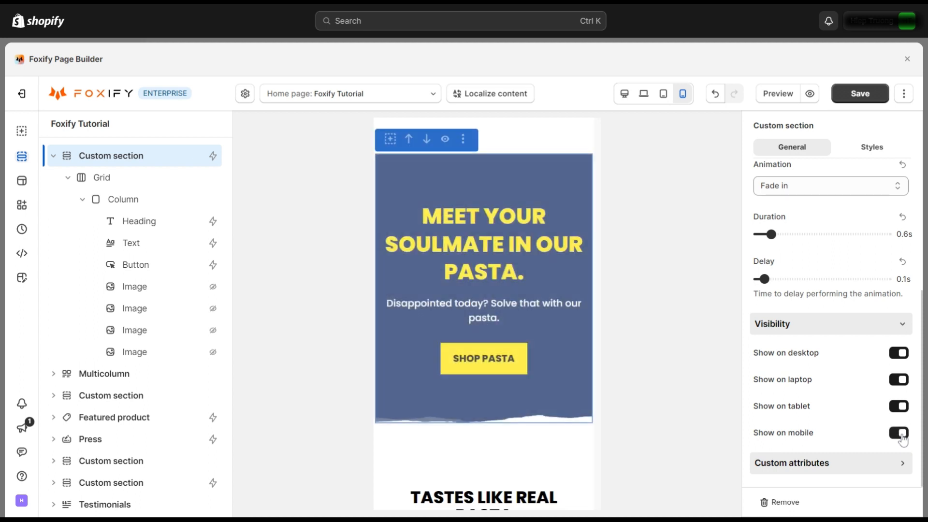
Step: Inspect the Visibility settings of the hero's Grid and its Column
{"action": "left_click", "coordinate": [128, 182]}
{"action": "scroll", "coordinate": [851, 290], "scroll_direction": "down", "scroll_amount": 3}
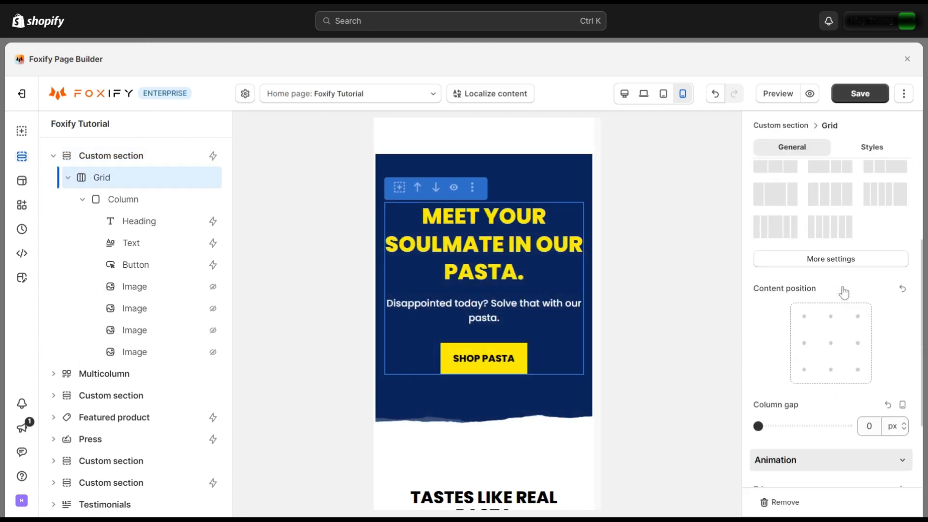
{"action": "scroll", "coordinate": [844, 293], "scroll_direction": "down", "scroll_amount": 2}
{"action": "left_click", "coordinate": [835, 438]}
{"action": "scroll", "coordinate": [854, 429], "scroll_direction": "down", "scroll_amount": 2}
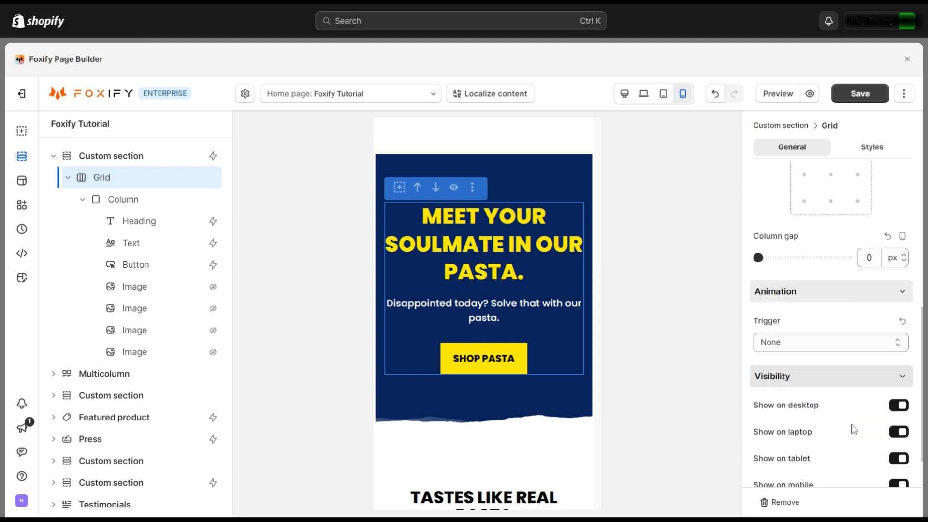
{"action": "scroll", "coordinate": [852, 435], "scroll_direction": "down", "scroll_amount": 1}
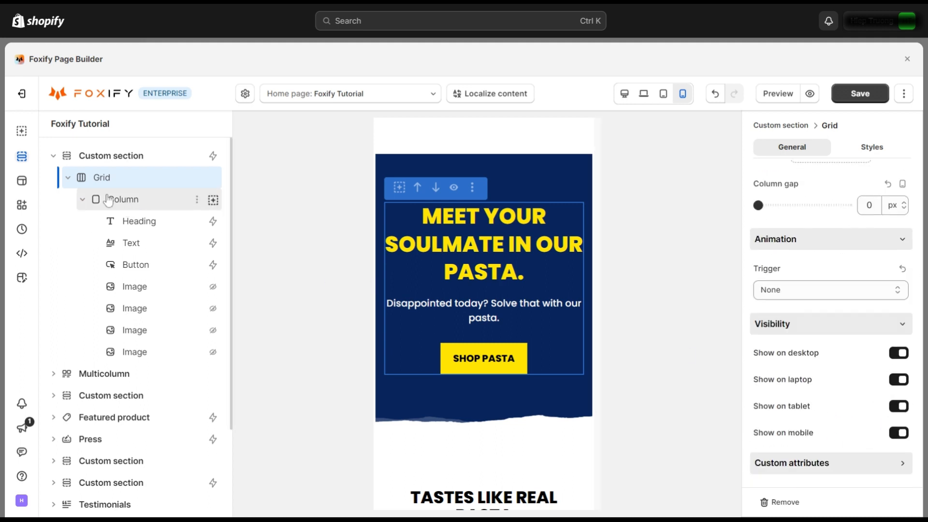
{"action": "left_click", "coordinate": [122, 200]}
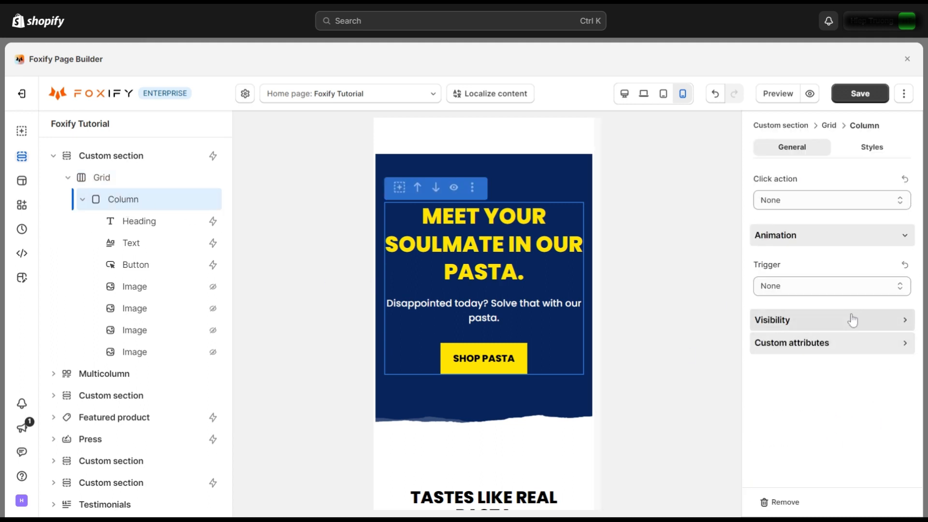
{"action": "left_click", "coordinate": [852, 320]}
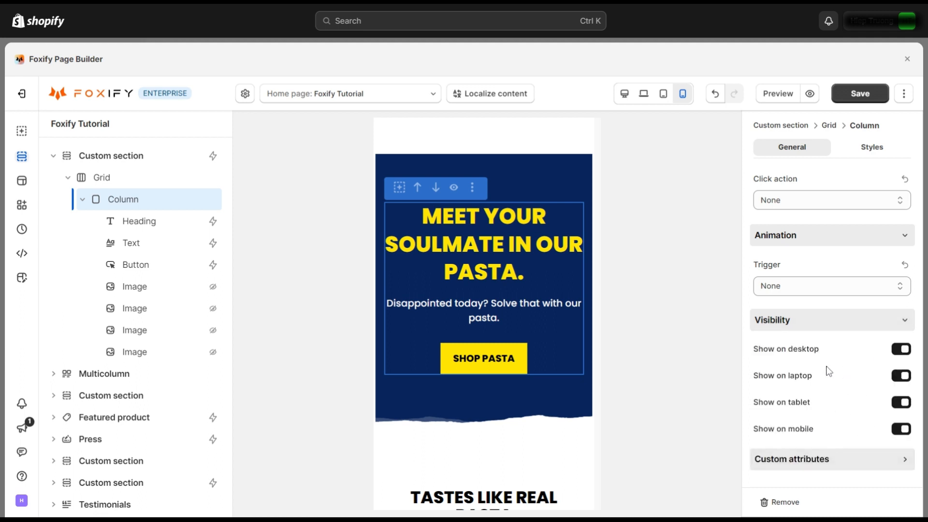
Step: Show the hero heading's Fade in up animation and its visibility on all devices
{"action": "left_click", "coordinate": [166, 227]}
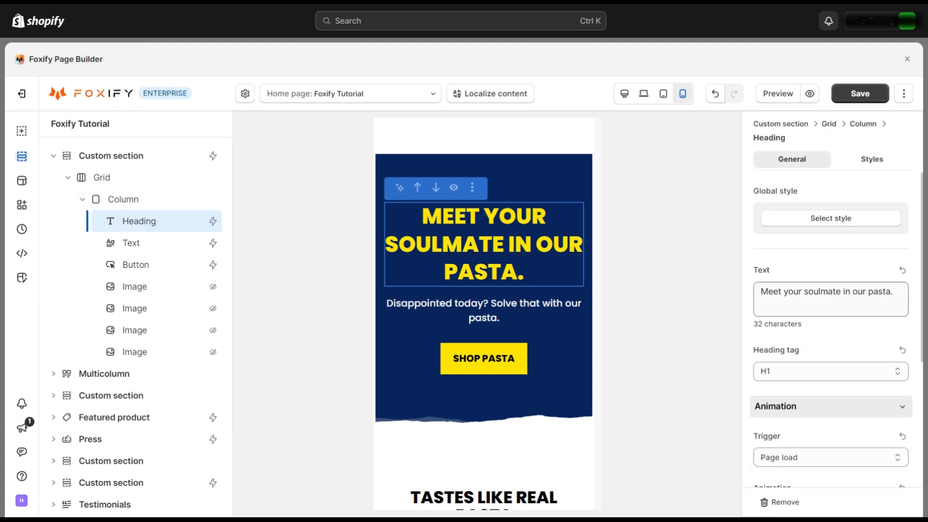
{"action": "scroll", "coordinate": [851, 334], "scroll_direction": "down", "scroll_amount": 4}
{"action": "left_click", "coordinate": [816, 440]}
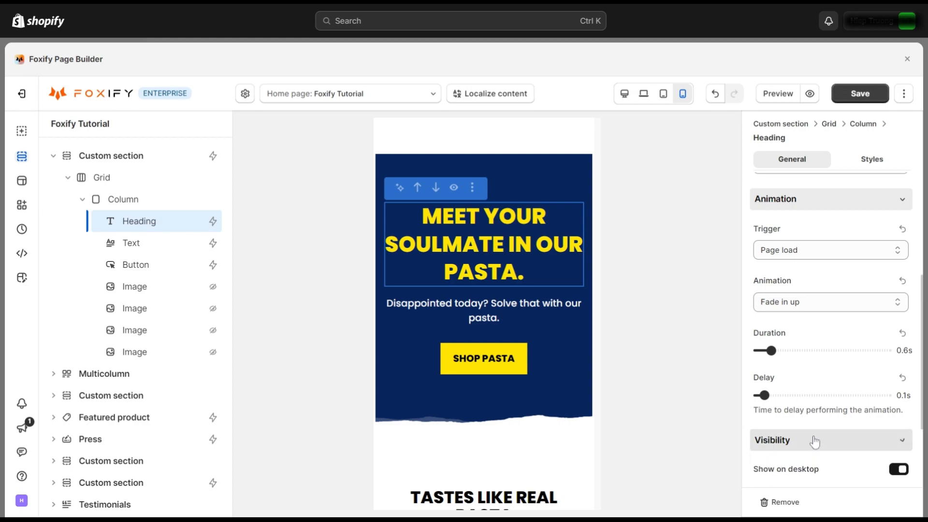
{"action": "scroll", "coordinate": [810, 437], "scroll_direction": "down", "scroll_amount": 2}
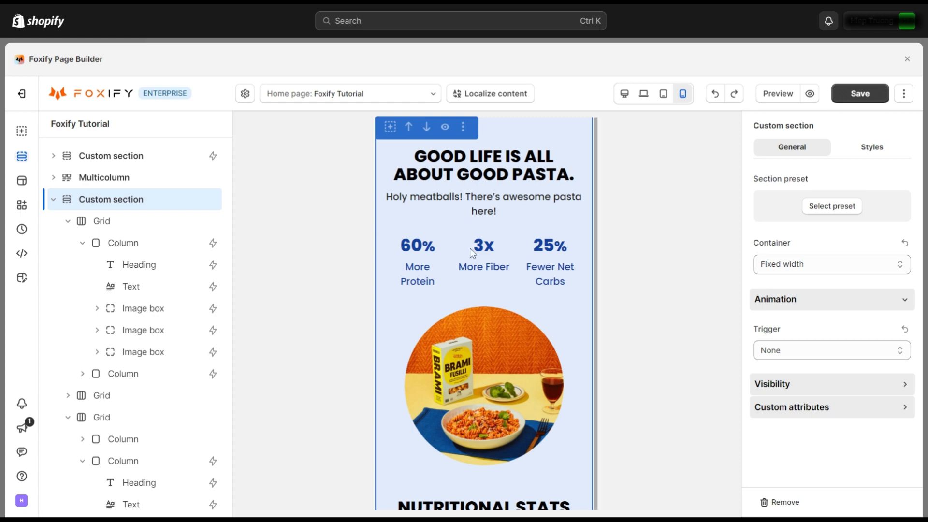
Step: Drag the nutrition section's top margin to about 95px, then select its text column
{"action": "scroll", "coordinate": [494, 274], "scroll_direction": "down", "scroll_amount": 10}
{"action": "scroll", "coordinate": [511, 320], "scroll_direction": "up", "scroll_amount": 10}
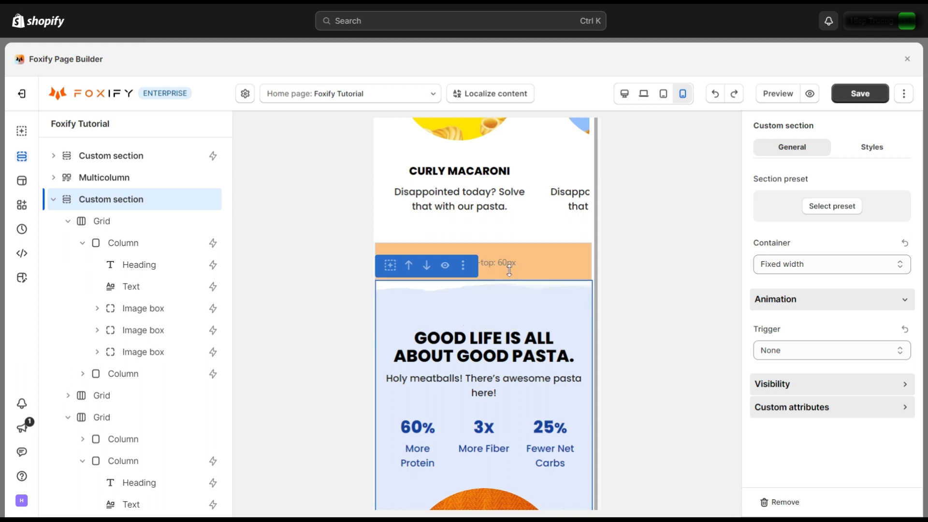
{"action": "left_click_drag", "start_coordinate": [509, 271], "coordinate": [530, 340]}
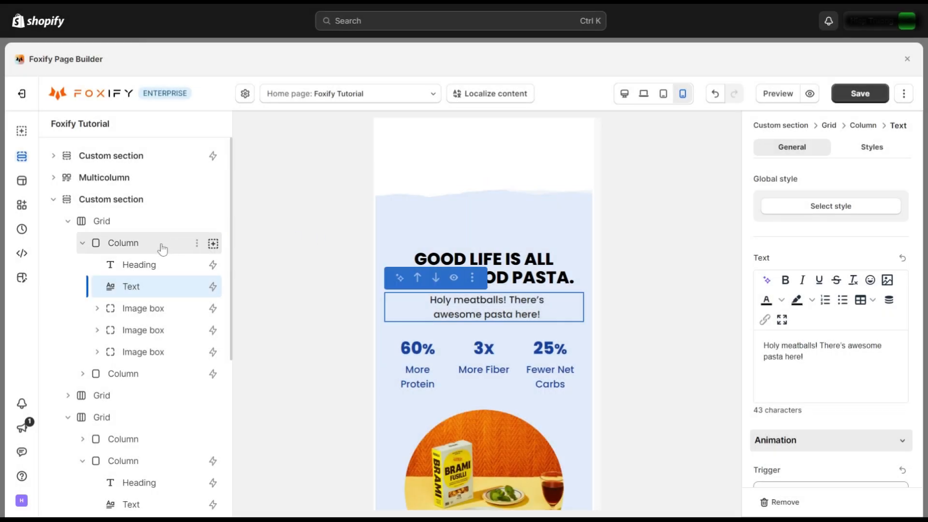
{"action": "left_click", "coordinate": [162, 248]}
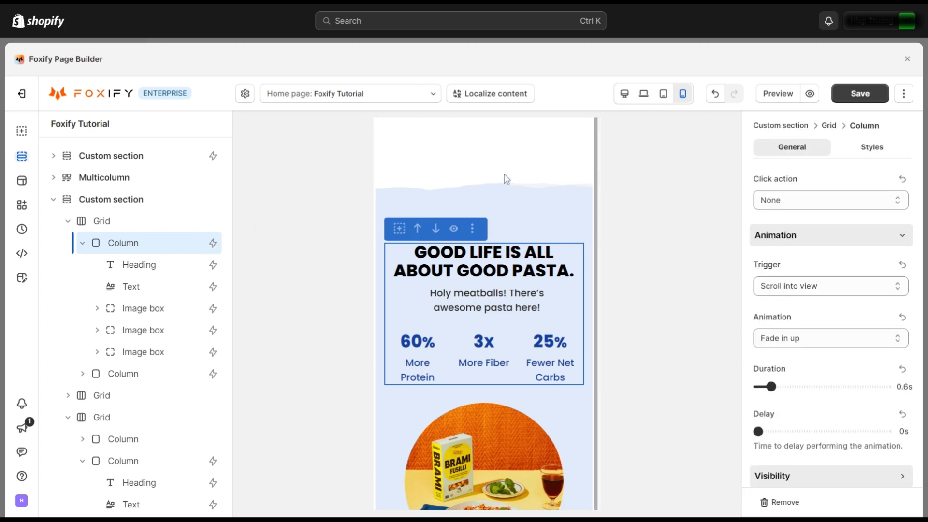
Step: In the column's Spacing styles, set margin and padding per side, with the first side of each in %
{"action": "left_click", "coordinate": [869, 153]}
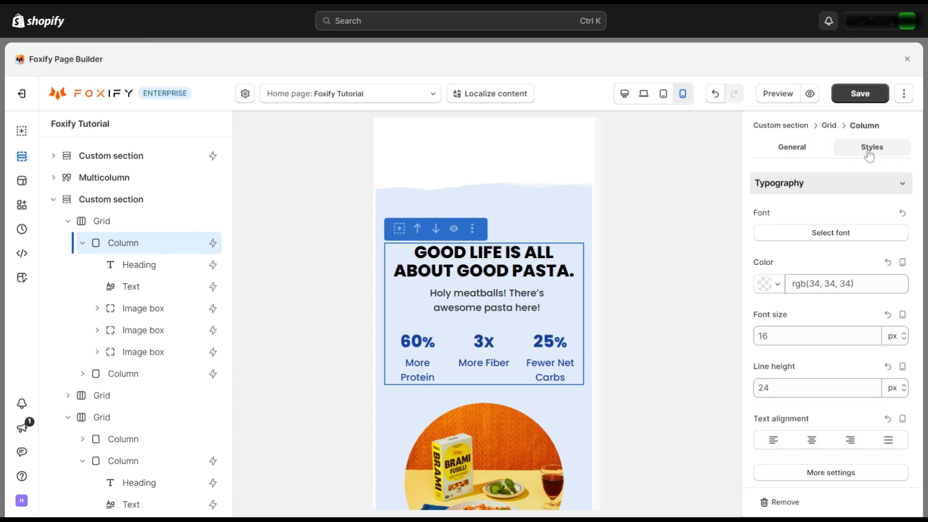
{"action": "scroll", "coordinate": [813, 246], "scroll_direction": "down", "scroll_amount": 4}
{"action": "scroll", "coordinate": [814, 247], "scroll_direction": "down", "scroll_amount": 4}
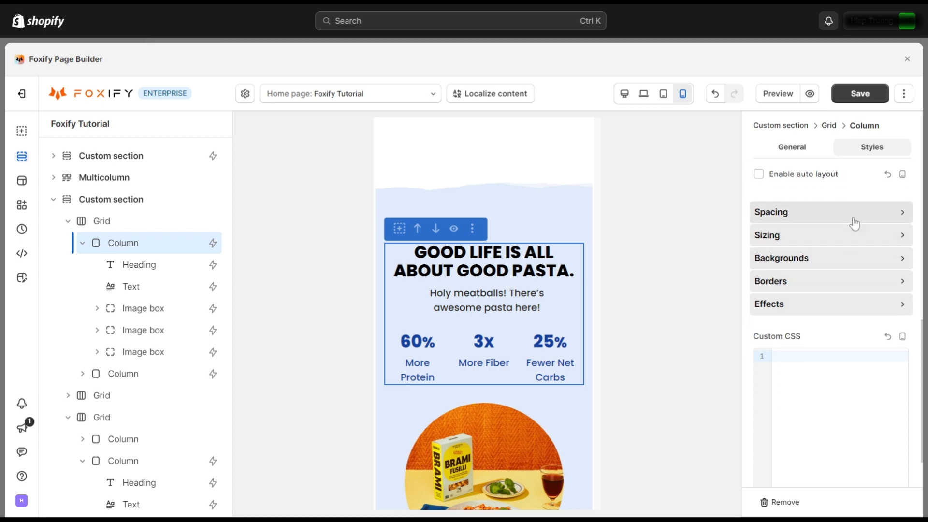
{"action": "left_click", "coordinate": [855, 218]}
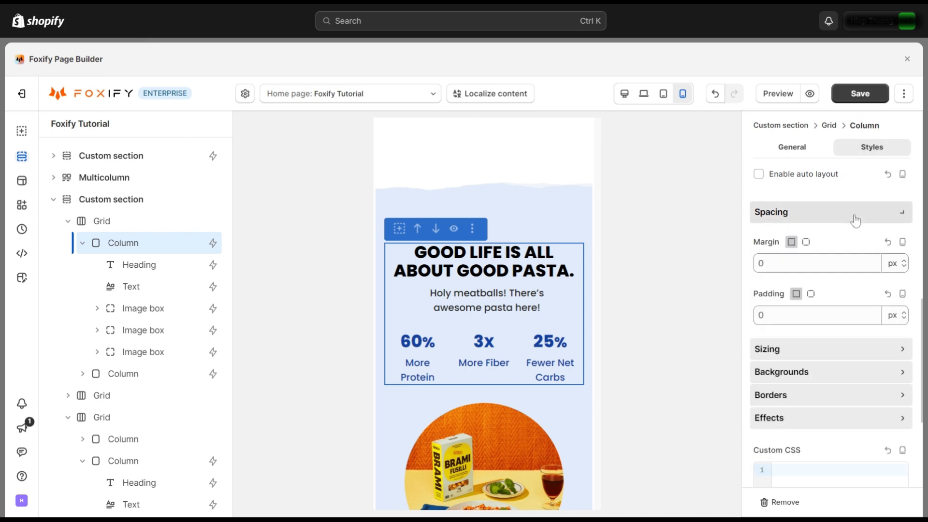
{"action": "left_click", "coordinate": [806, 241]}
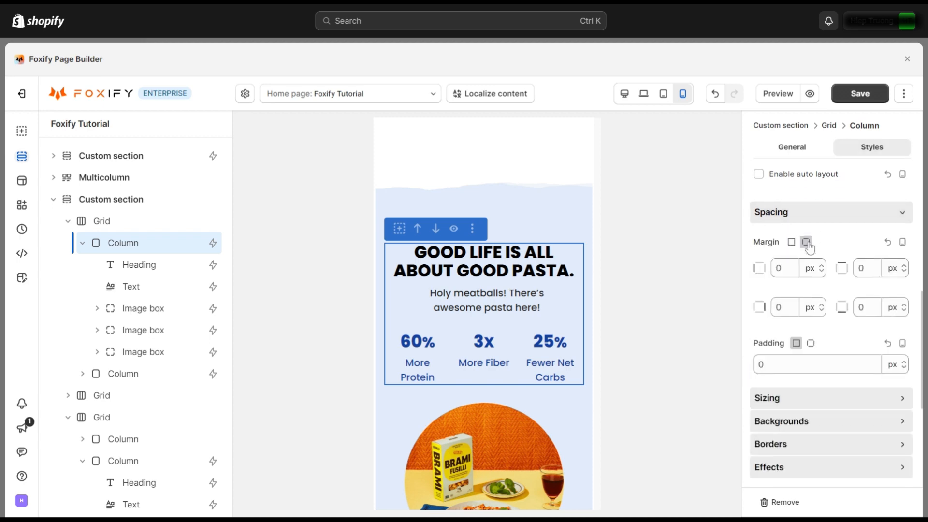
{"action": "left_click", "coordinate": [812, 344]}
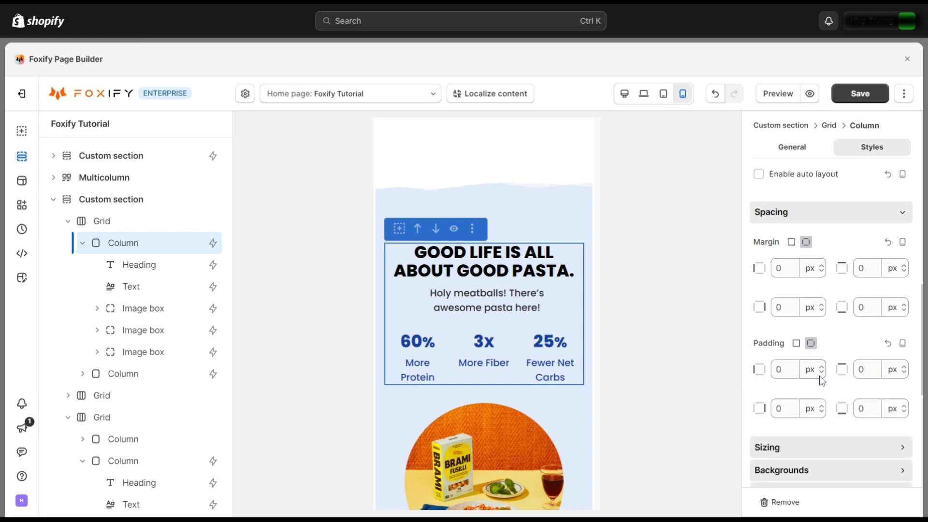
{"action": "left_click", "coordinate": [816, 271]}
{"action": "left_click", "coordinate": [817, 310]}
{"action": "left_click", "coordinate": [816, 370]}
{"action": "left_click", "coordinate": [817, 410]}
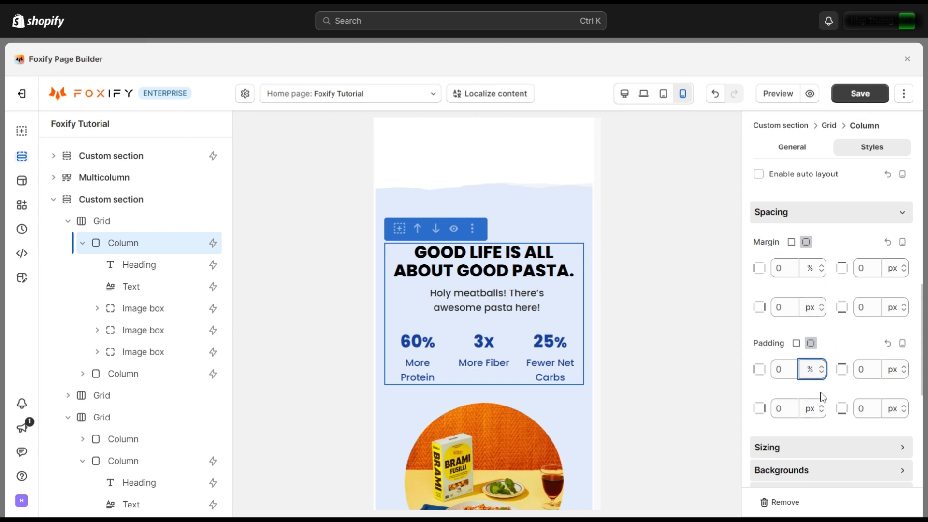
{"action": "scroll", "coordinate": [484, 339], "scroll_direction": "down", "scroll_amount": 4}
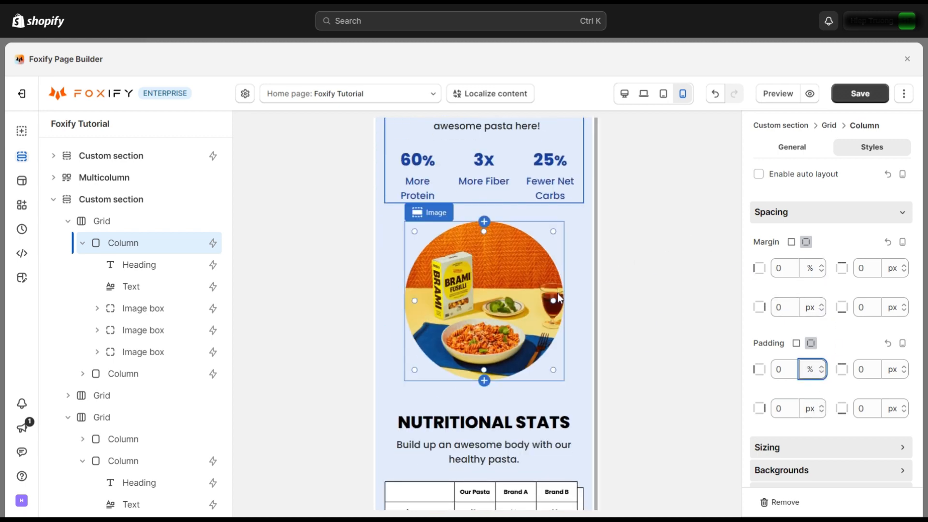
{"action": "left_click", "coordinate": [625, 94]}
{"action": "scroll", "coordinate": [583, 237], "scroll_direction": "down", "scroll_amount": 3}
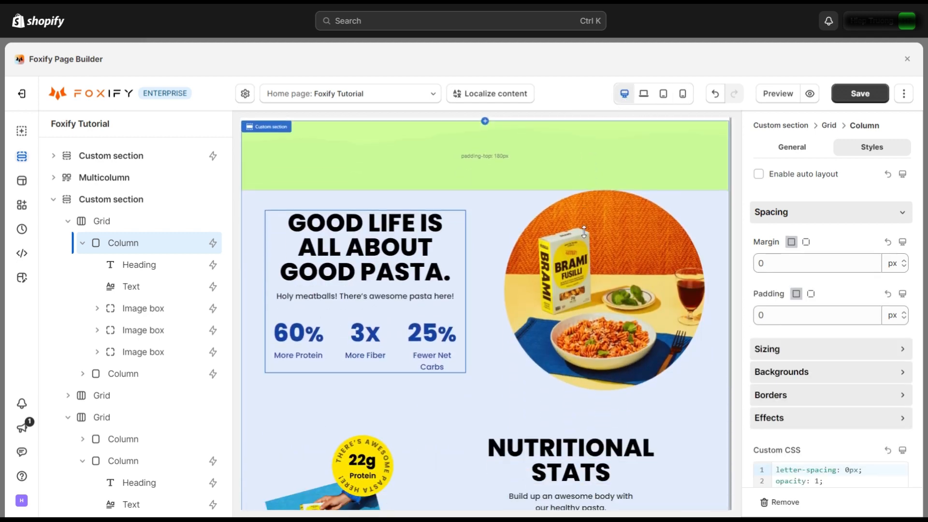
{"action": "scroll", "coordinate": [584, 233], "scroll_direction": "down", "scroll_amount": 1}
{"action": "left_click", "coordinate": [643, 94]}
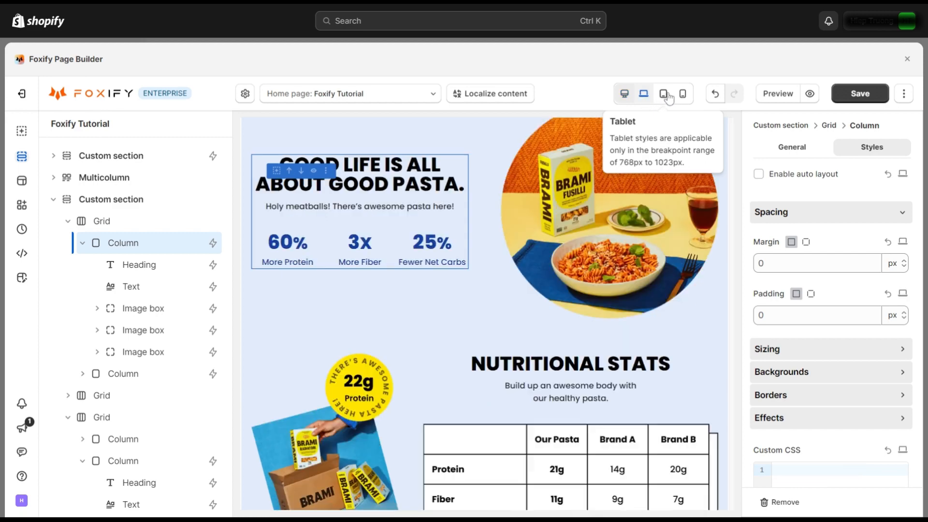
{"action": "left_click", "coordinate": [666, 95]}
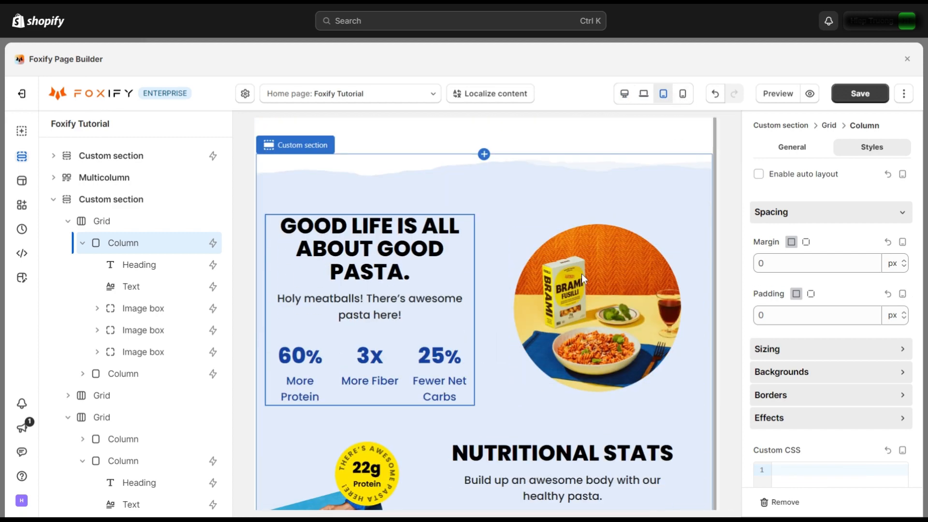
{"action": "left_click", "coordinate": [684, 94]}
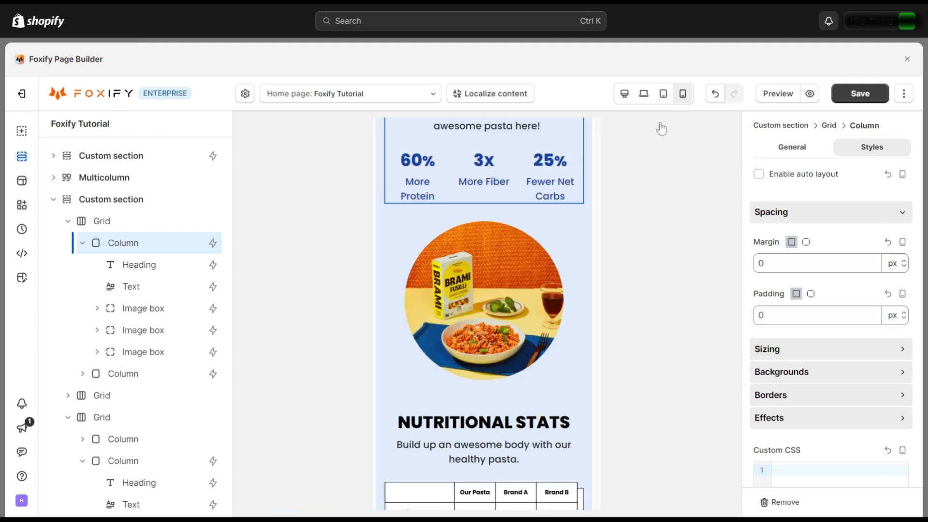